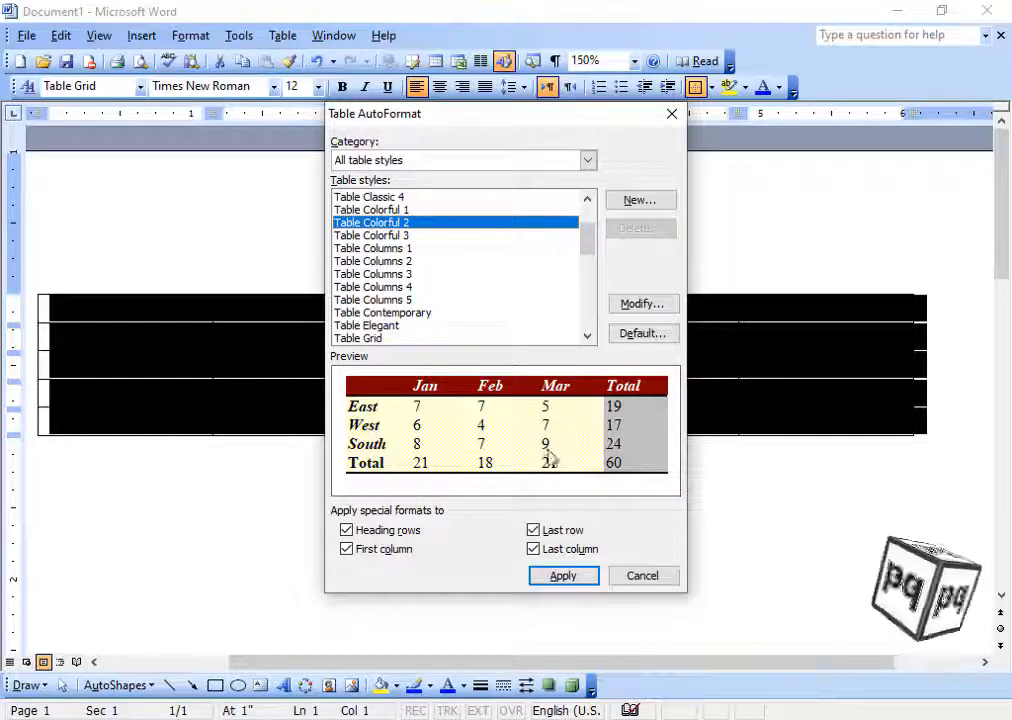
- Apply the Table Colorful 2 style to the selected table with its special formats and deselect the table
click(564, 577)
click(473, 407)
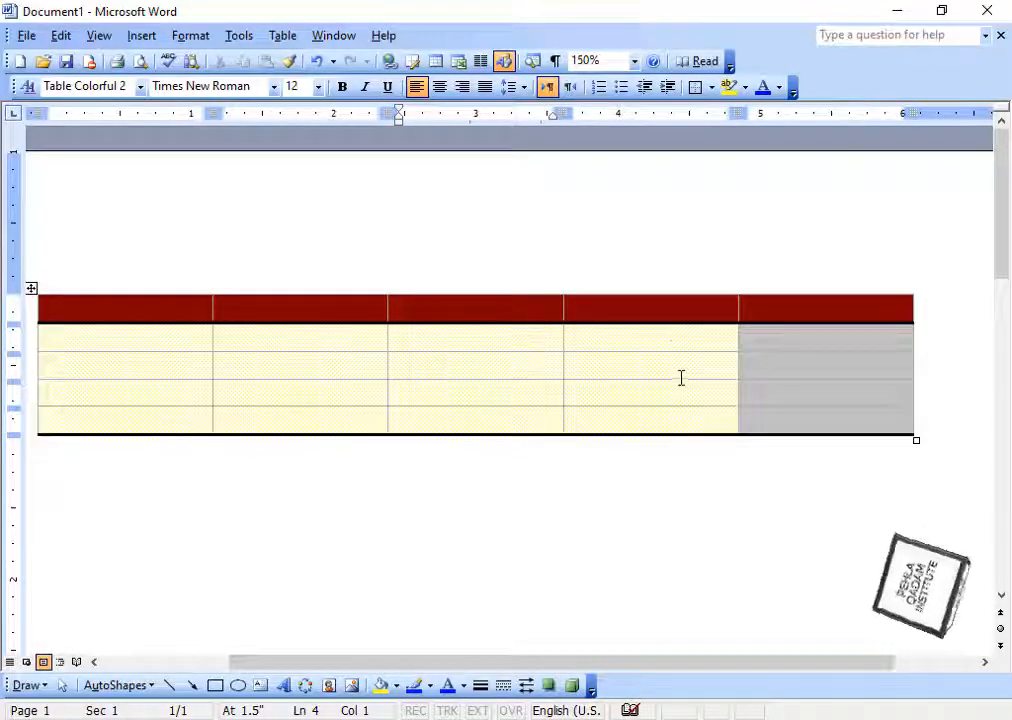
- Display the Tables and Borders toolbar and place it in the blank area above the table
click(99, 36)
click(165, 200)
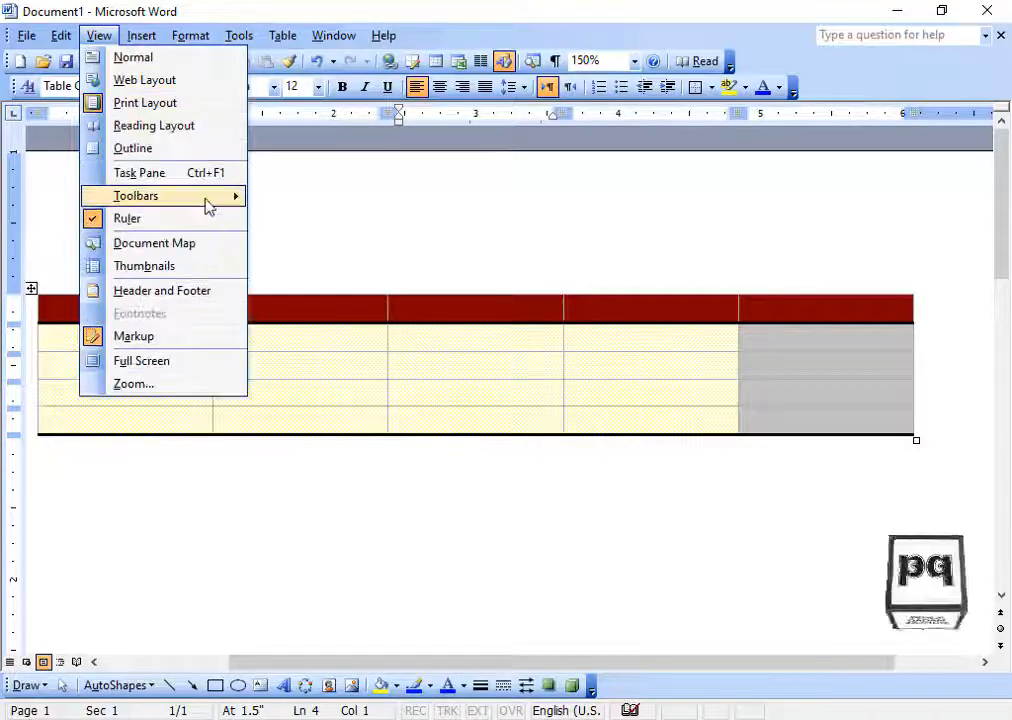
mouse_move(208, 206)
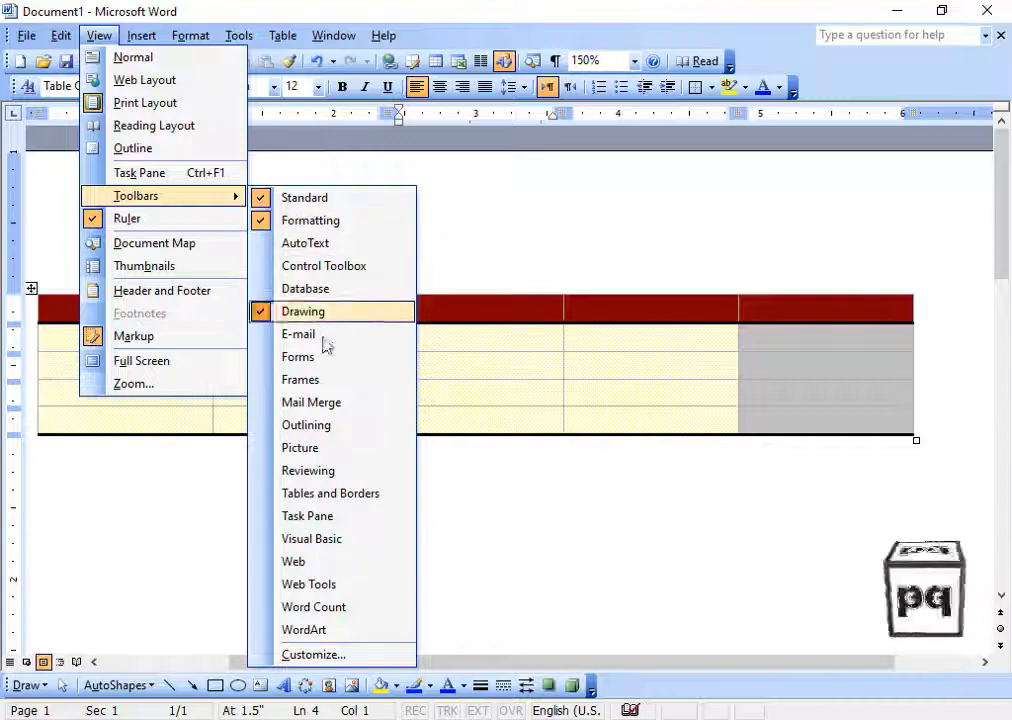
click(390, 505)
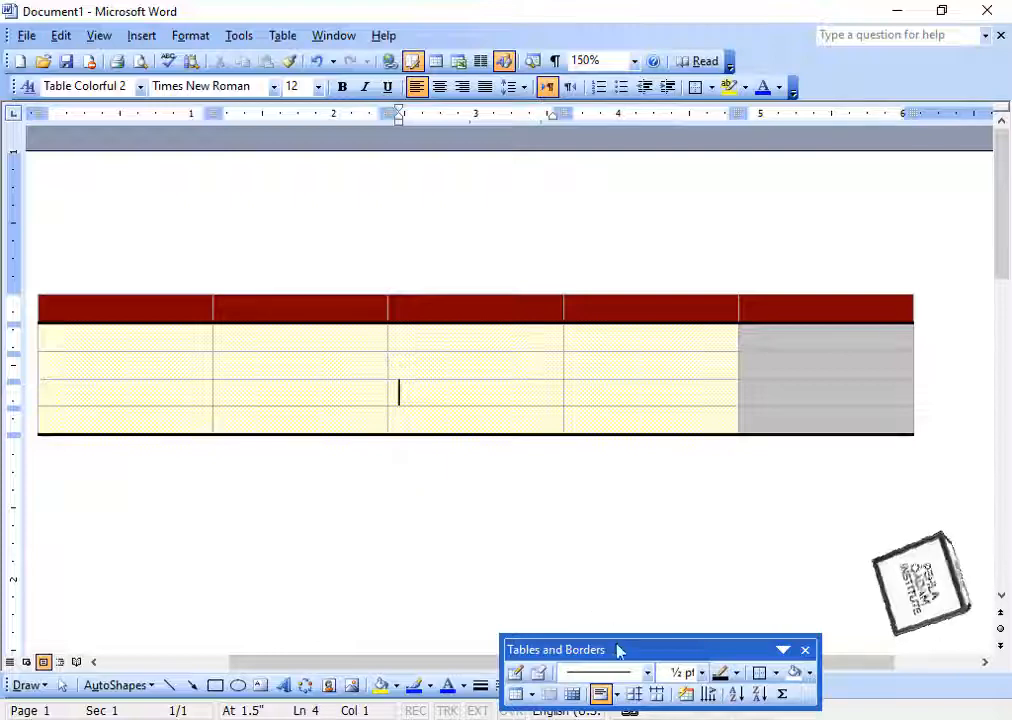
drag(617, 651, 655, 206)
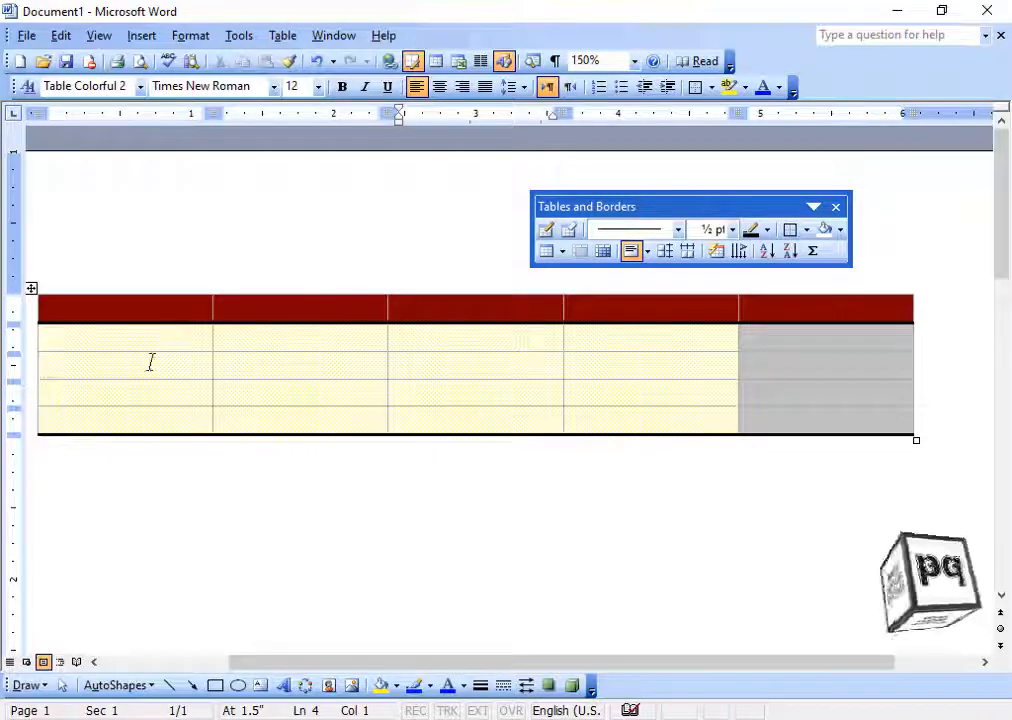
- Shade the first four cells of the table's third row with the lavender fill color
drag(150, 362, 650, 363)
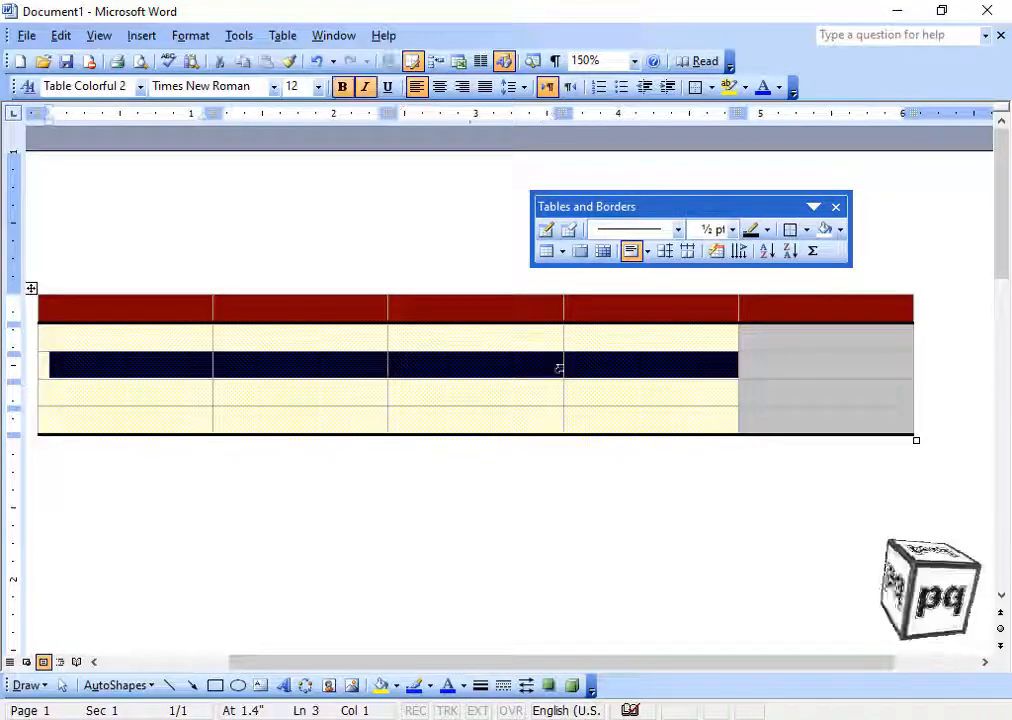
click(839, 231)
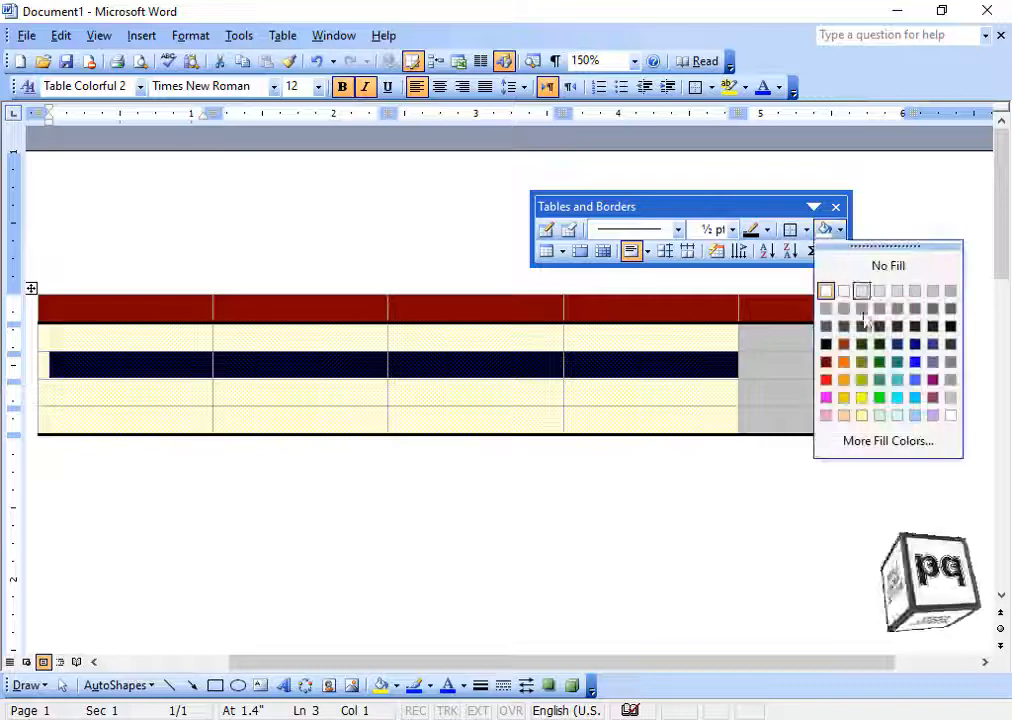
click(932, 416)
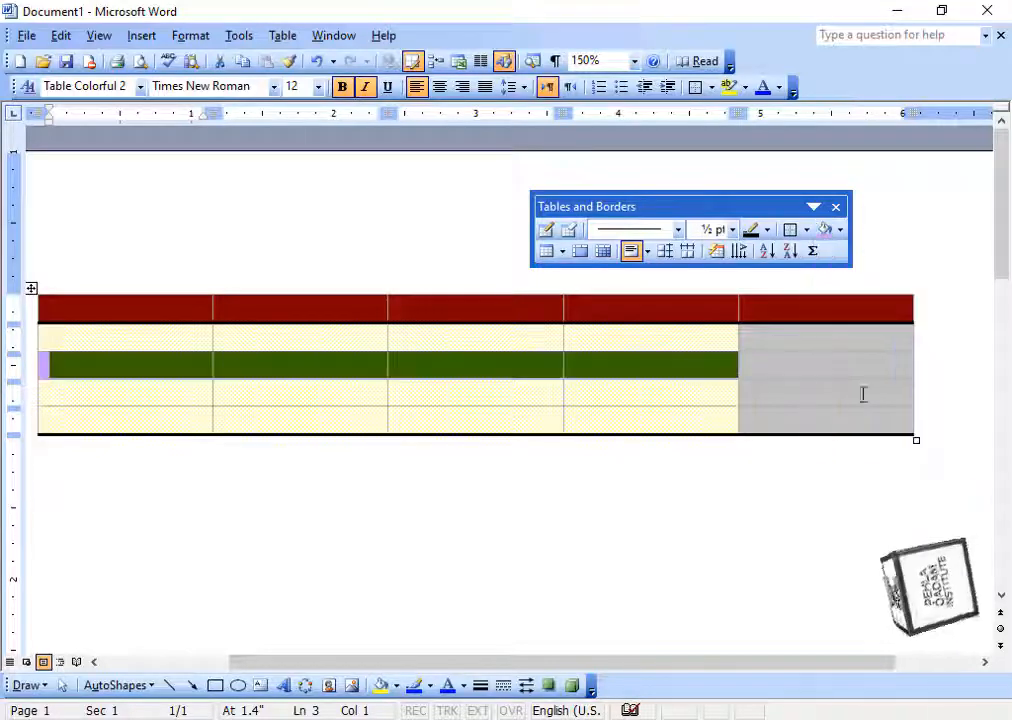
click(715, 373)
click(702, 365)
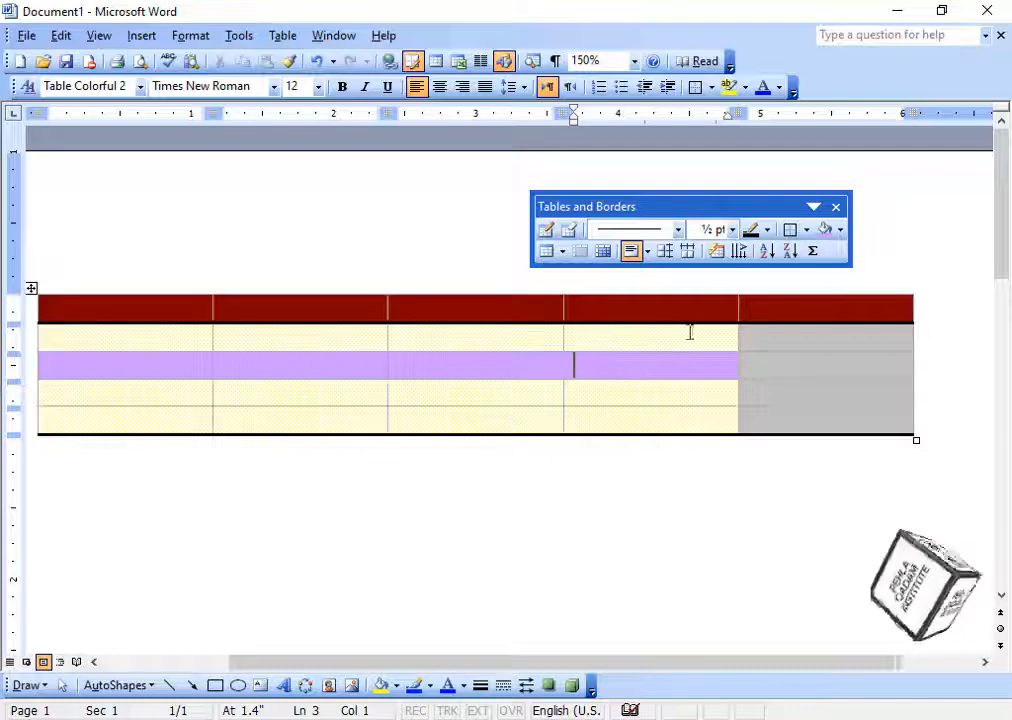
- Enter b, c, a and f in the first column, one letter per row below the heading row
click(171, 342)
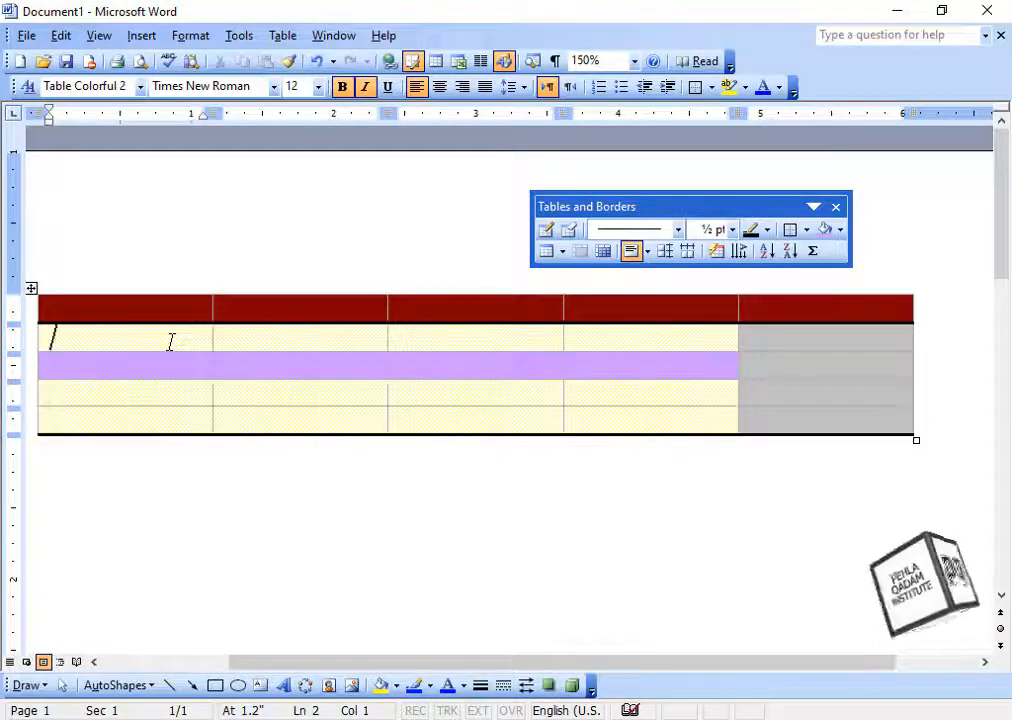
text(b)
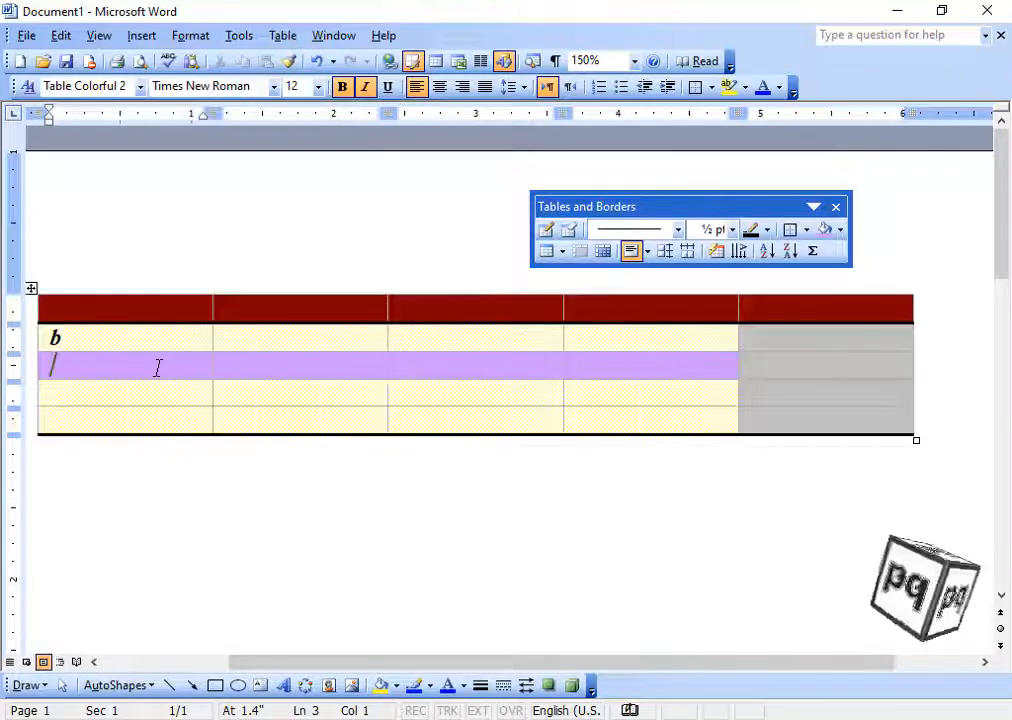
text(c)
click(155, 391)
text(a)
click(157, 423)
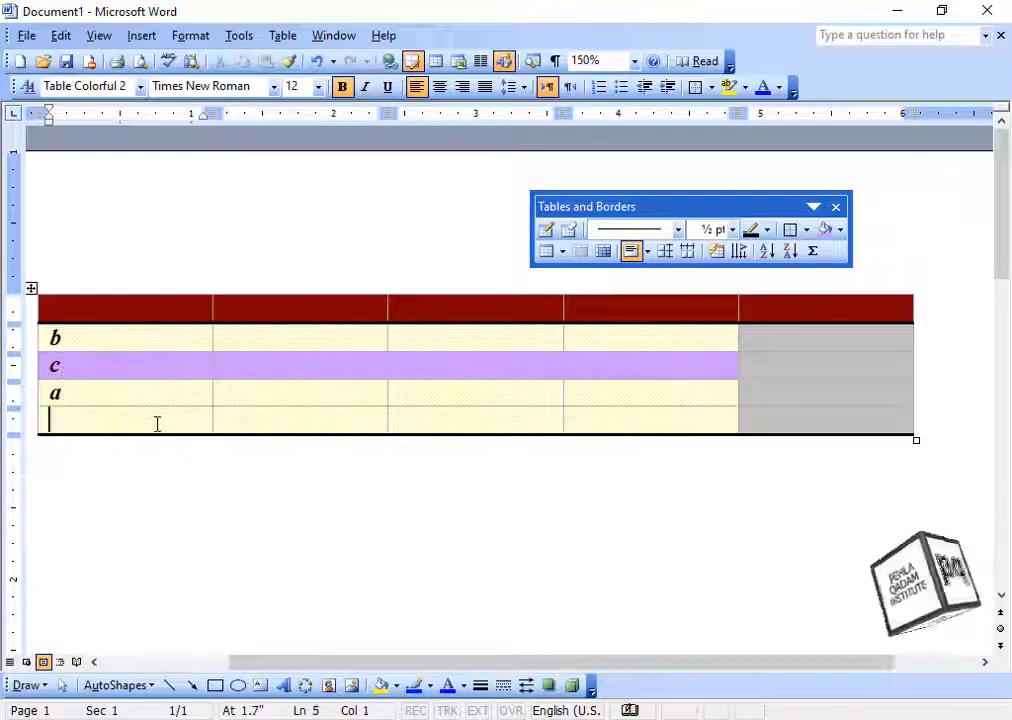
text(f)
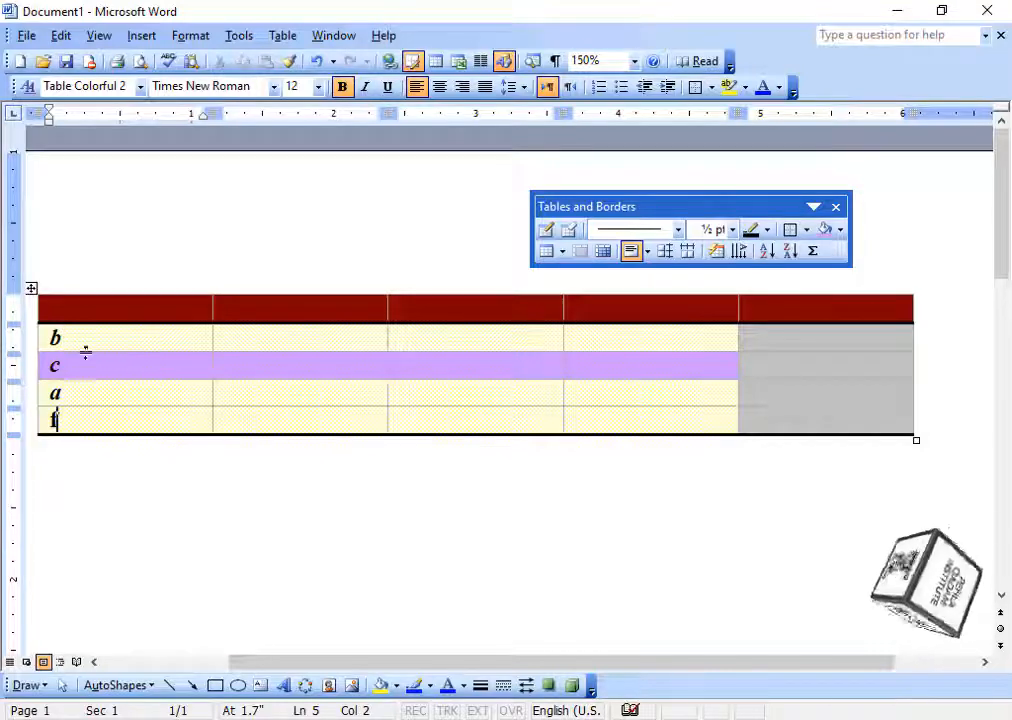
- Sort the table by its first column in ascending order, and re-sort the letter rows in descending order
drag(120, 308, 99, 418)
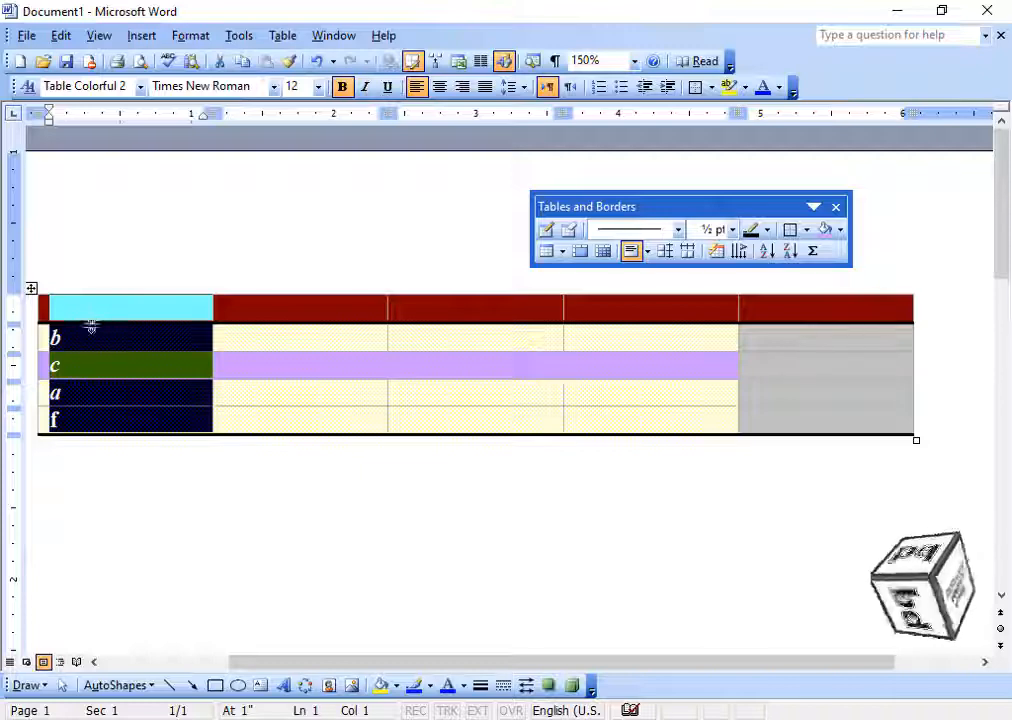
click(766, 256)
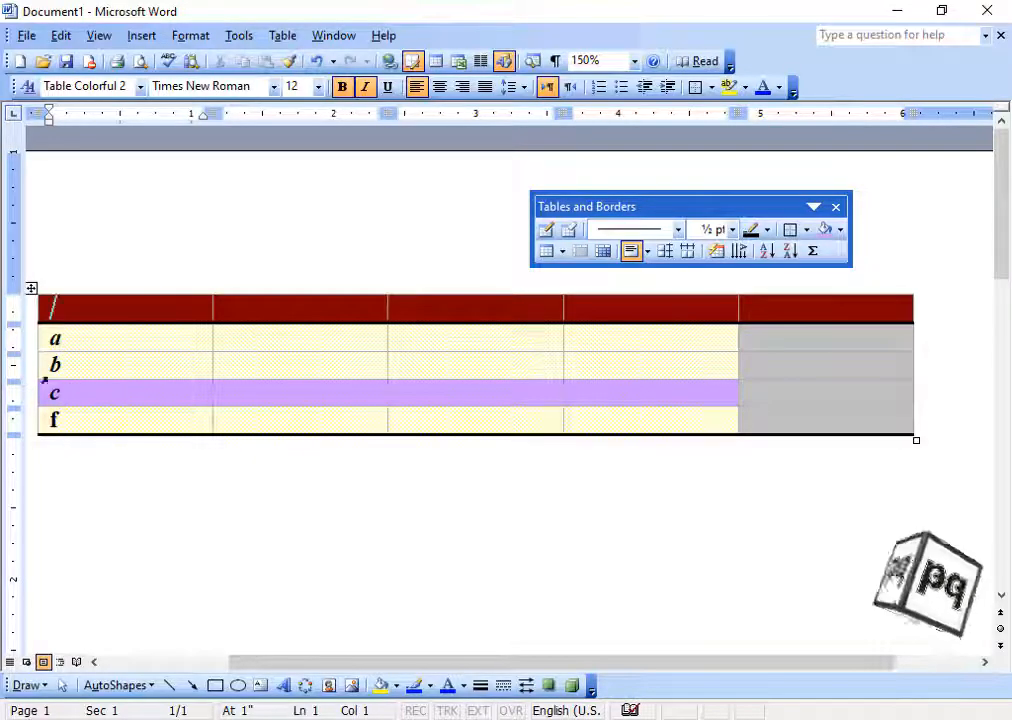
drag(50, 339, 82, 433)
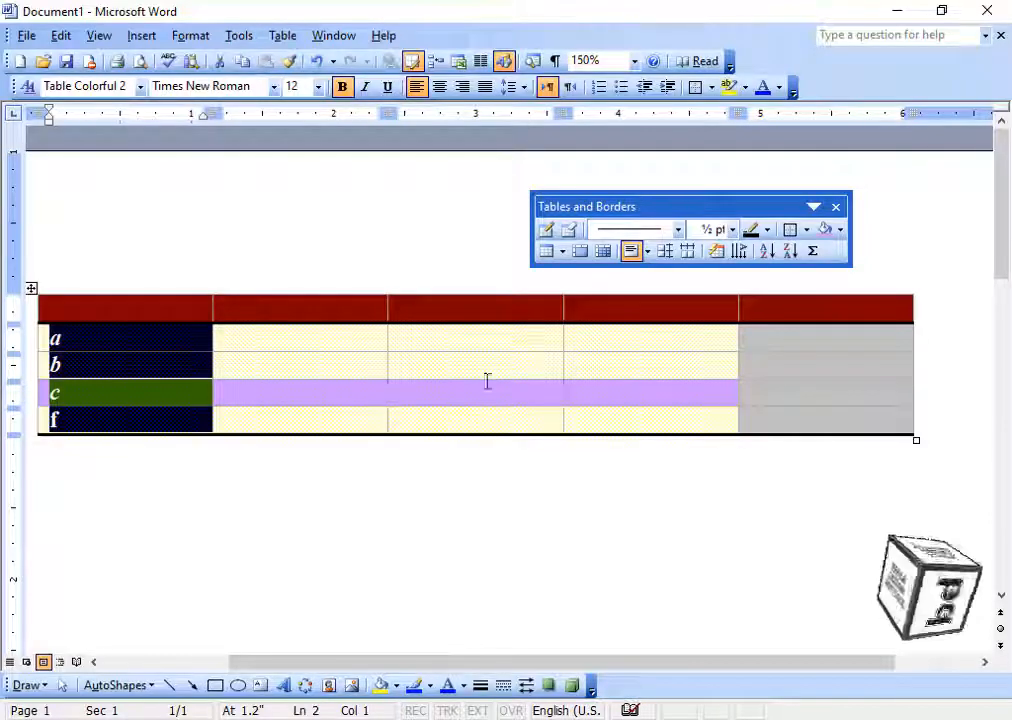
click(790, 251)
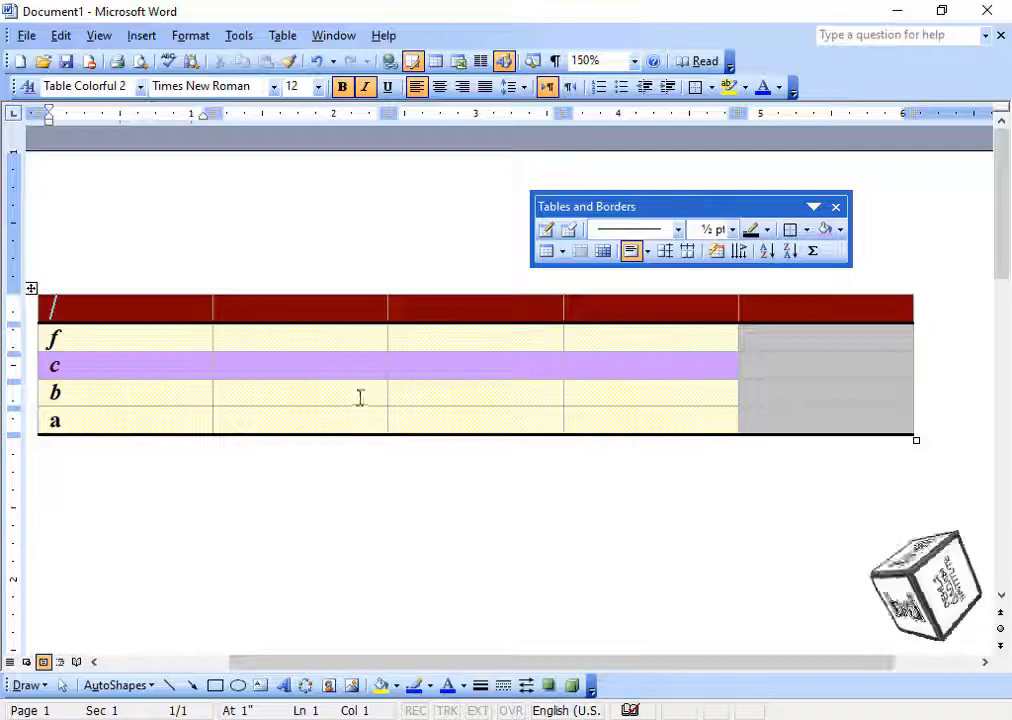
- Apply an outside border to the entire table
click(33, 290)
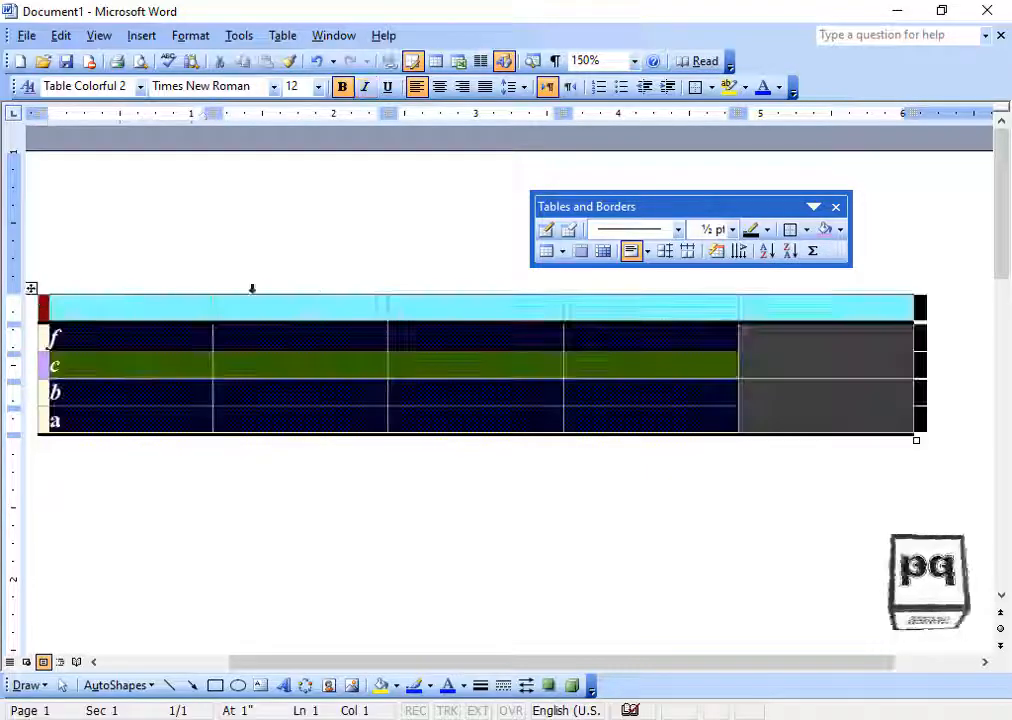
click(711, 88)
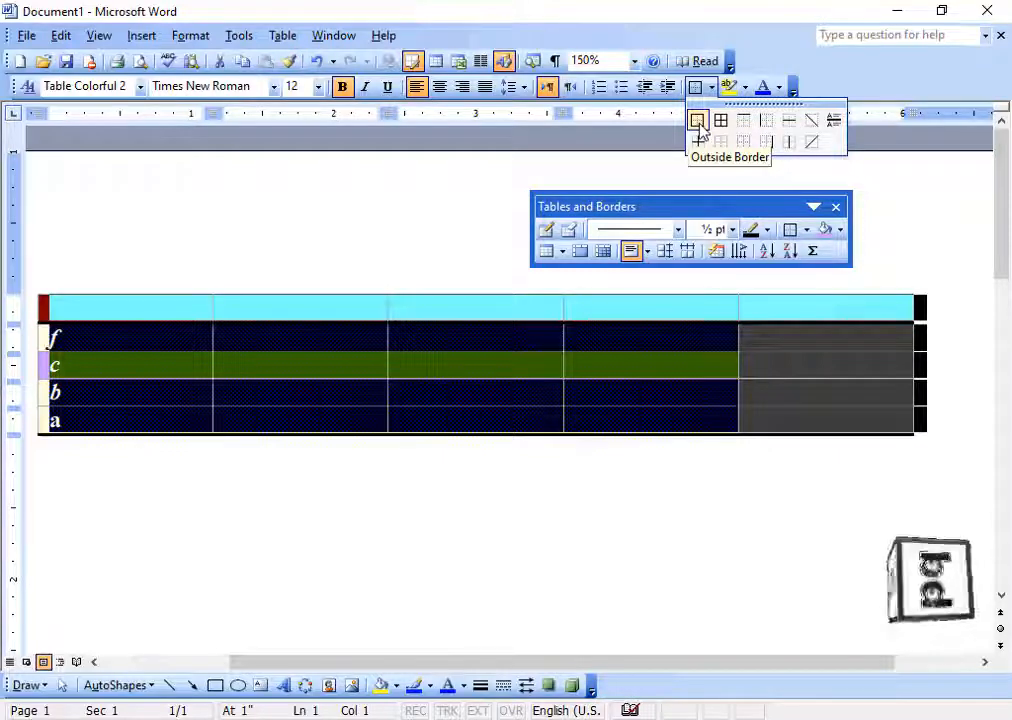
click(698, 122)
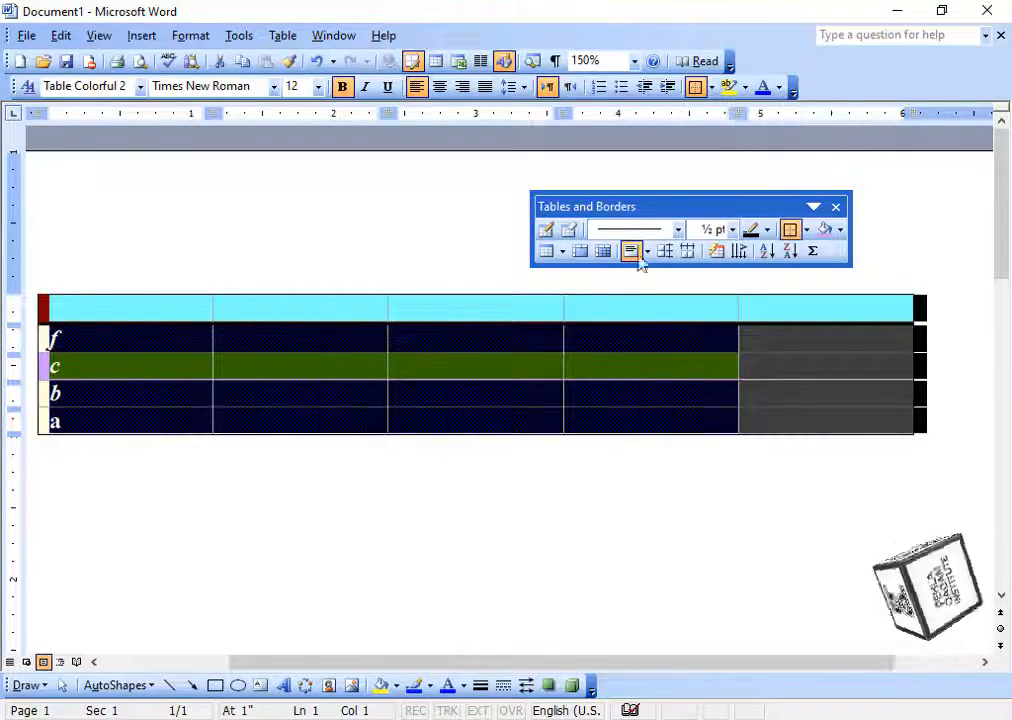
click(628, 343)
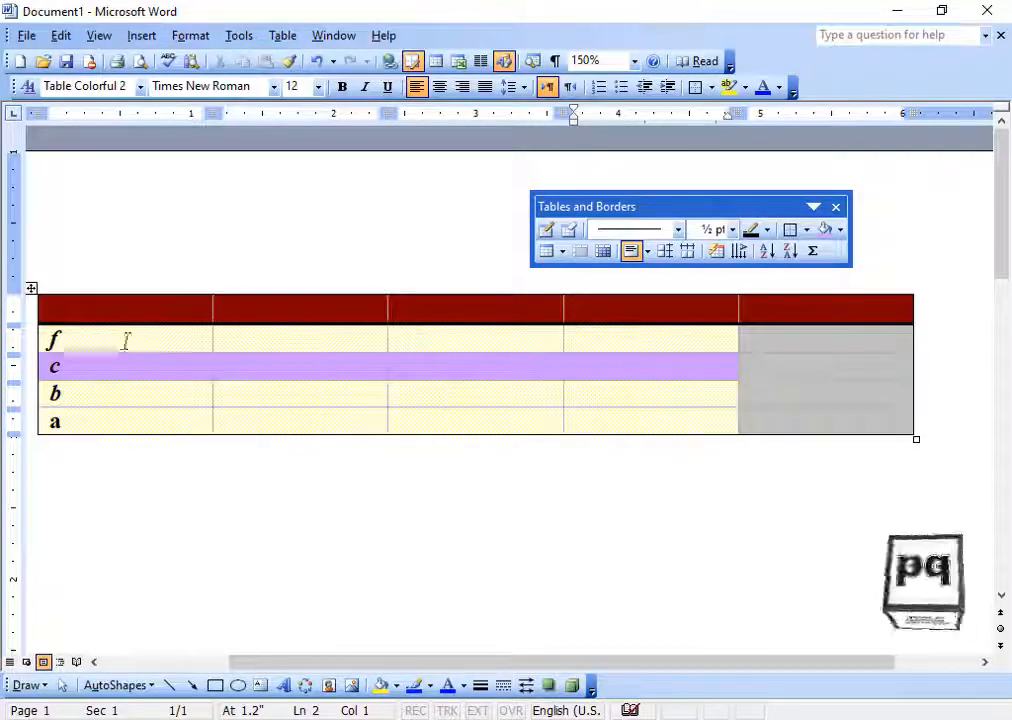
- Remove all borders from the entire table with the No Border option
click(30, 290)
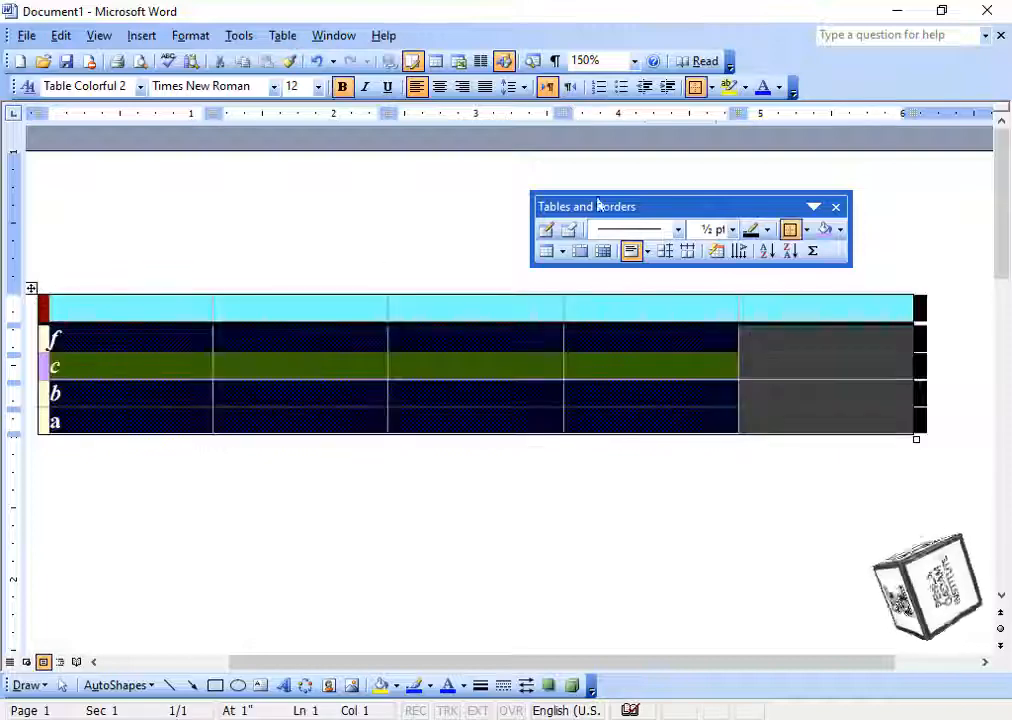
click(712, 88)
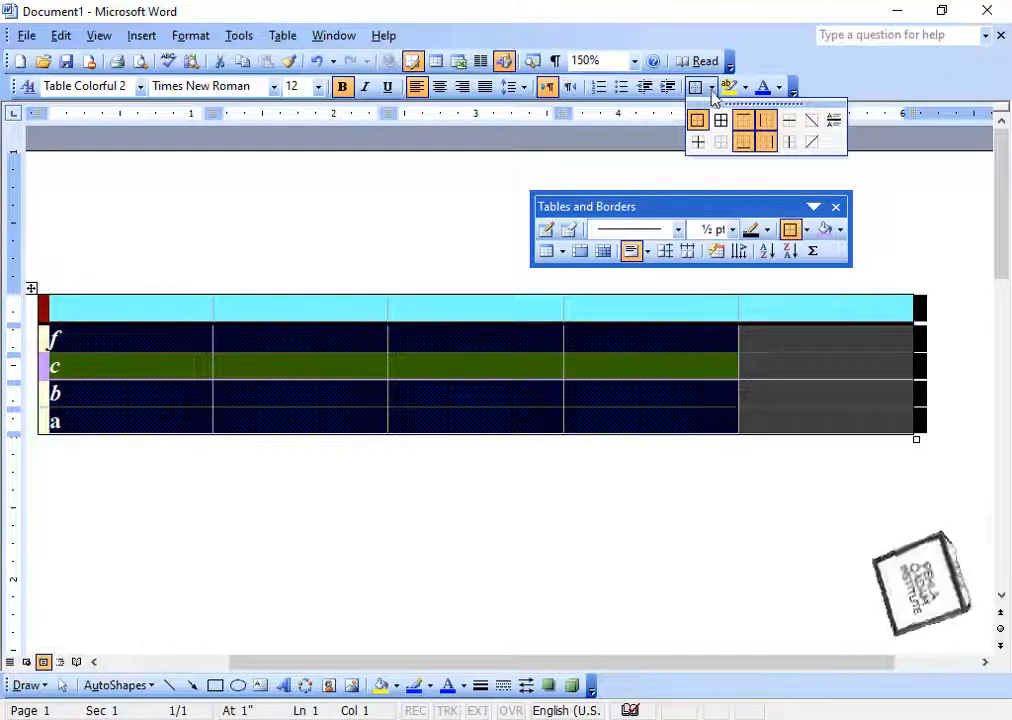
click(724, 147)
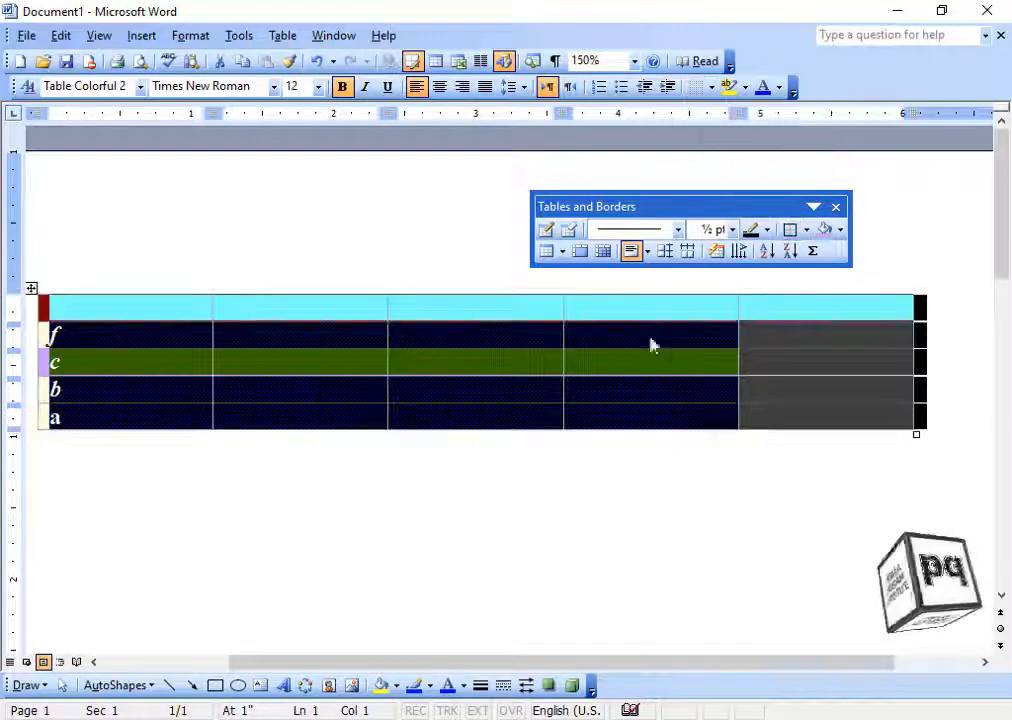
click(580, 340)
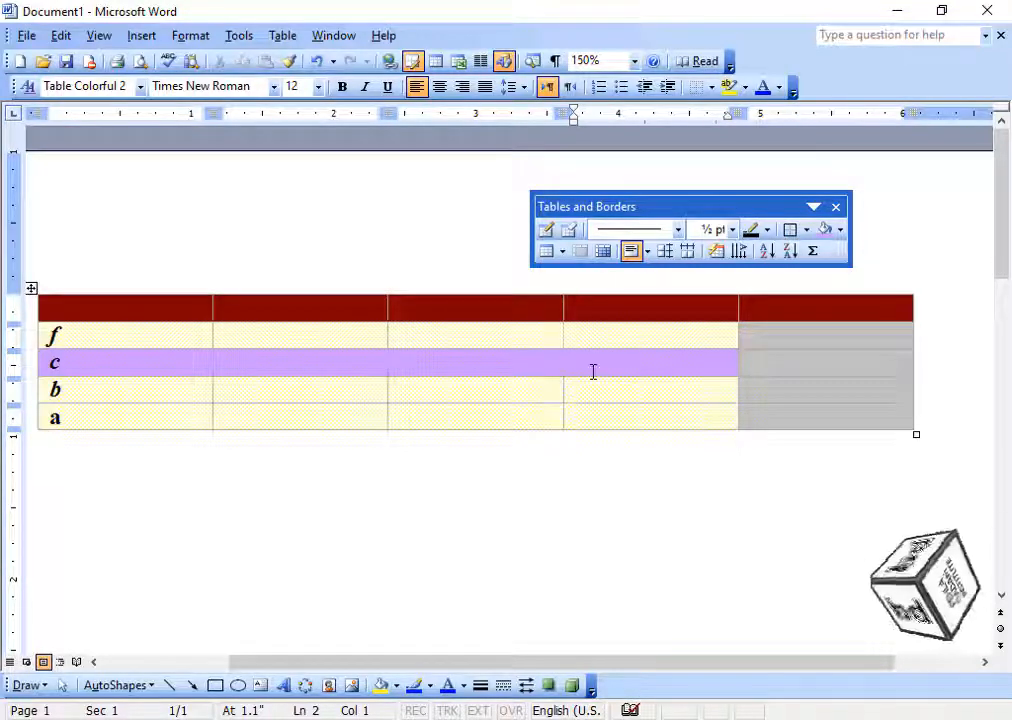
click(282, 36)
click(346, 288)
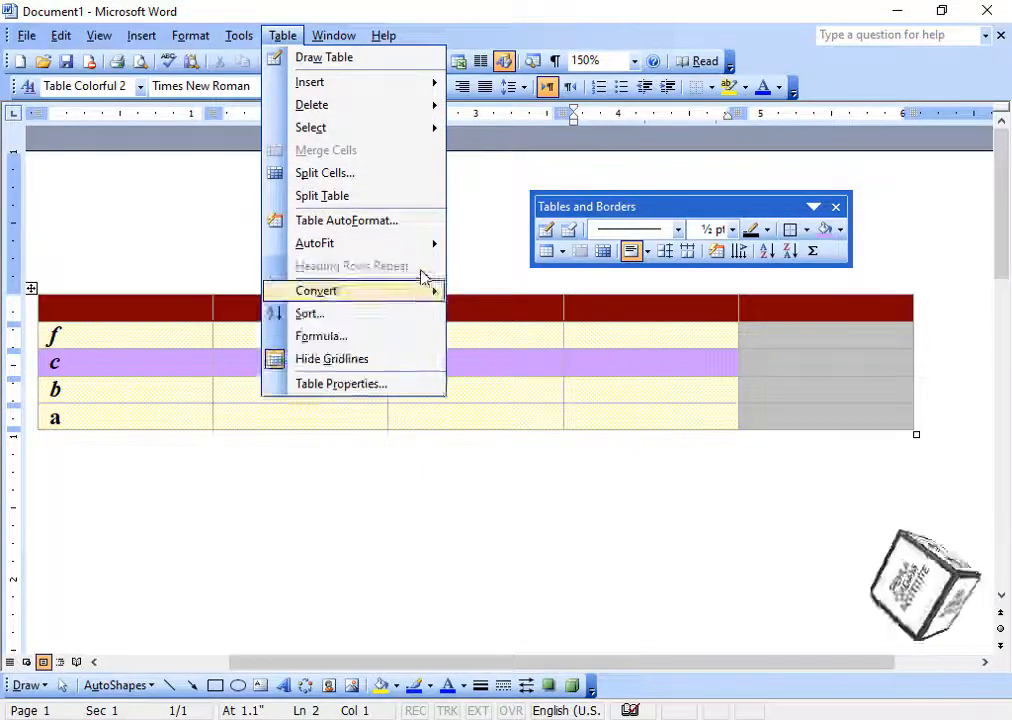
mouse_move(422, 248)
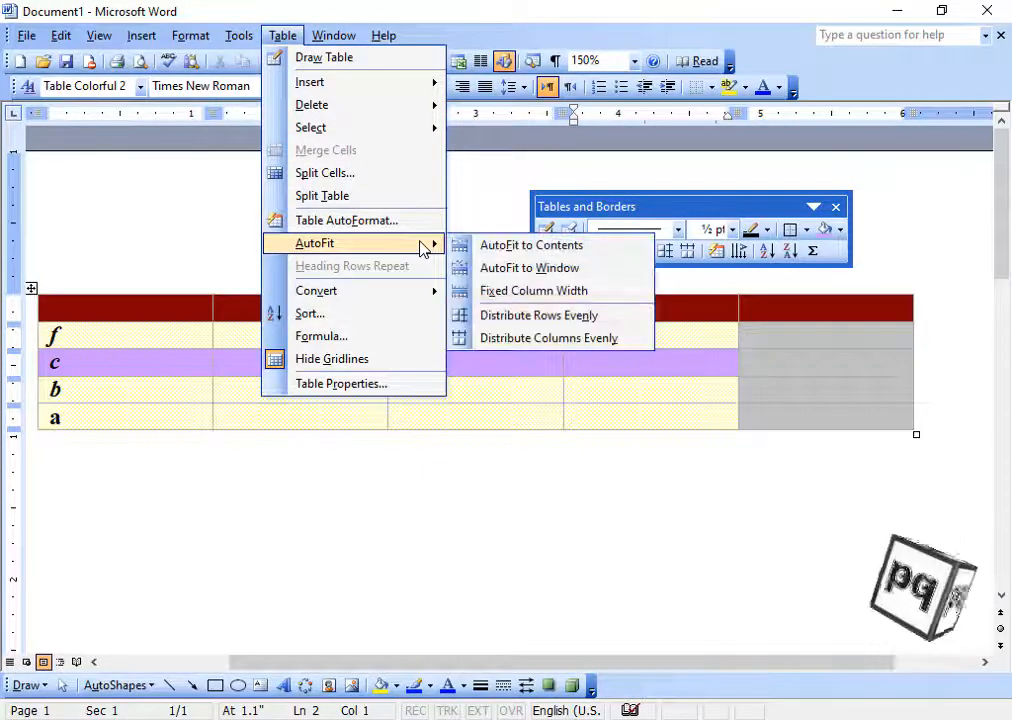
click(74, 333)
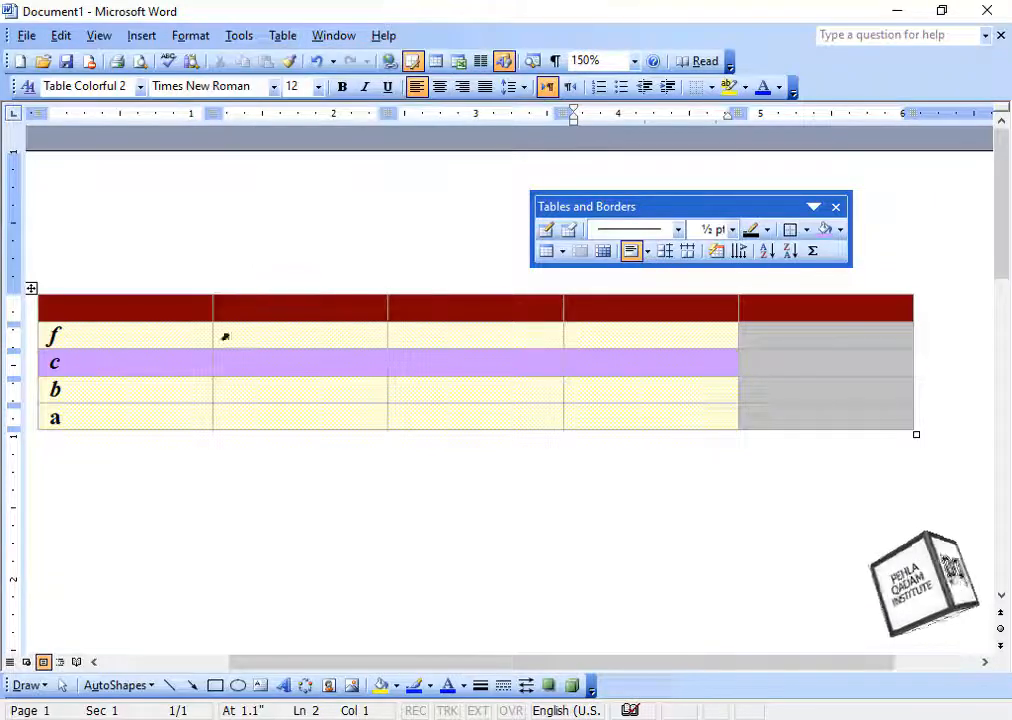
click(287, 337)
text(23422)
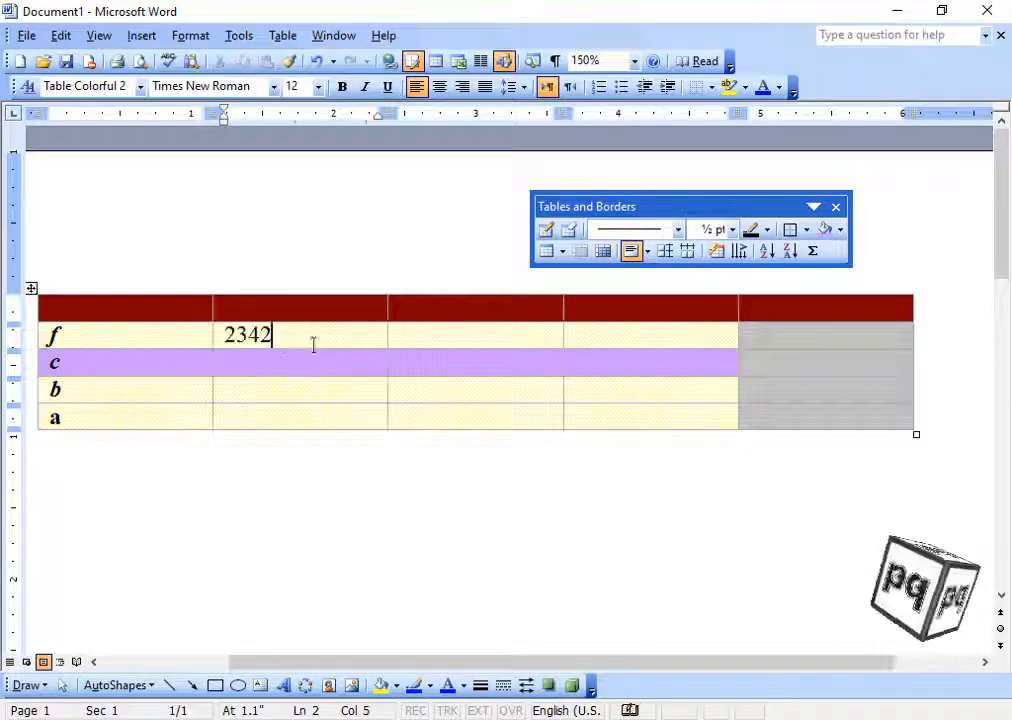
click(455, 346)
text(2342342342342)
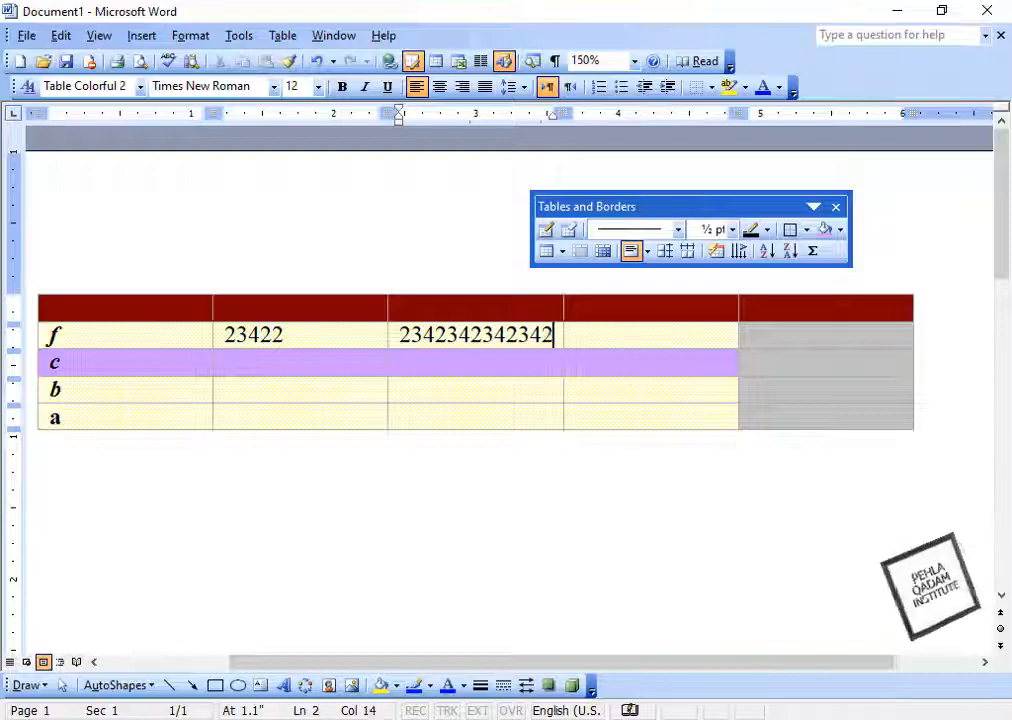
click(642, 339)
text(342)
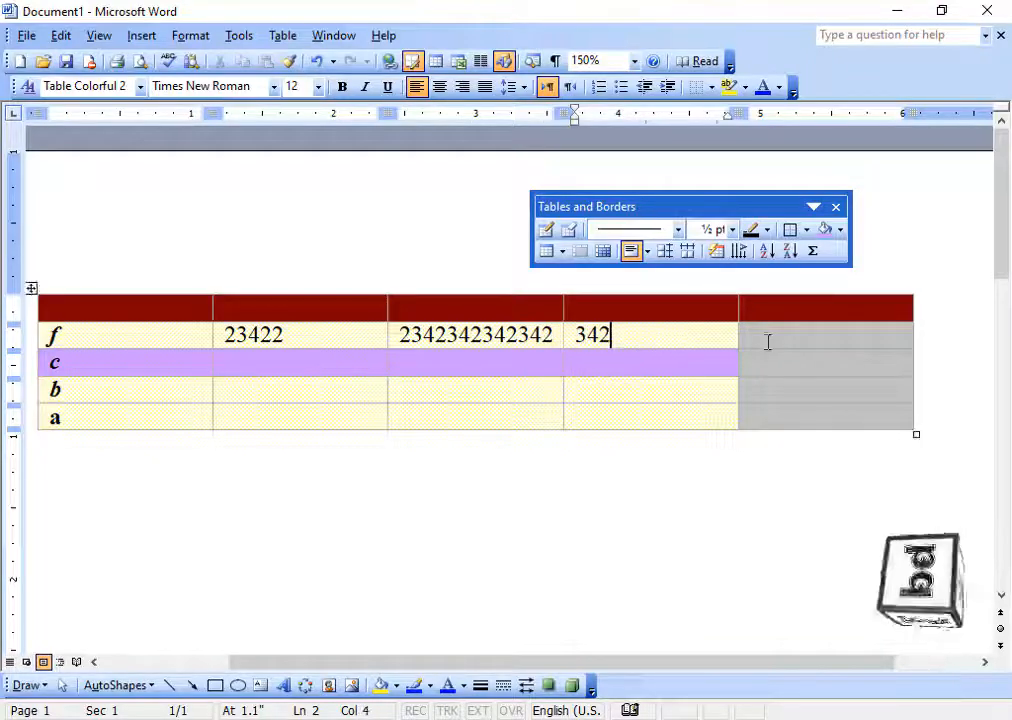
click(775, 343)
text(234234)
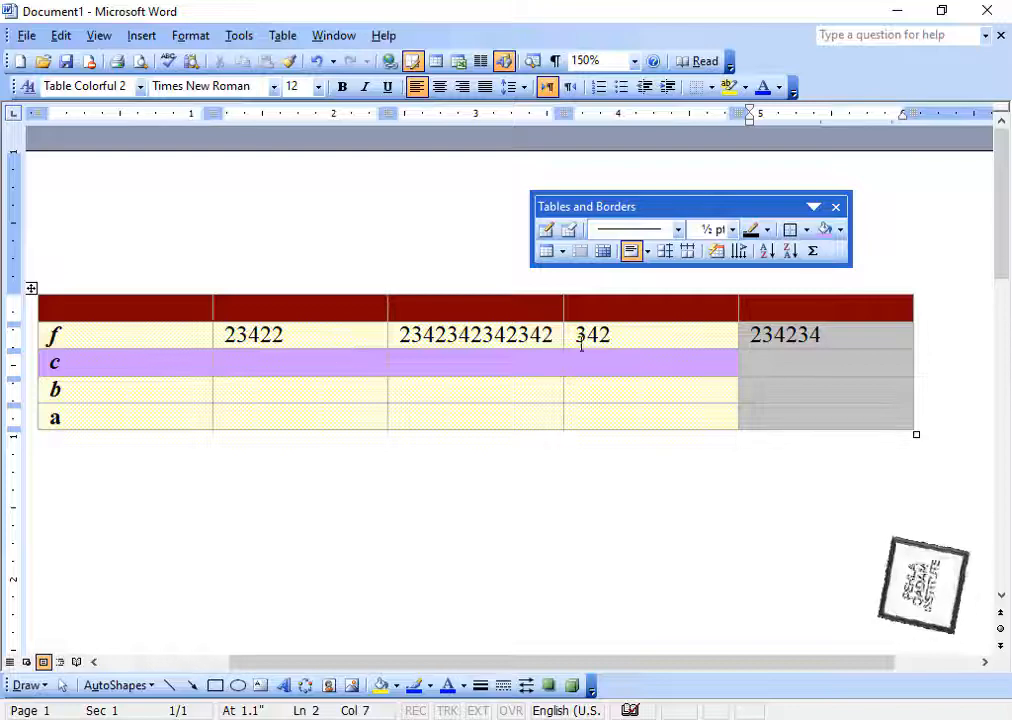
- Resize the entire table with AutoFit to Contents
click(31, 290)
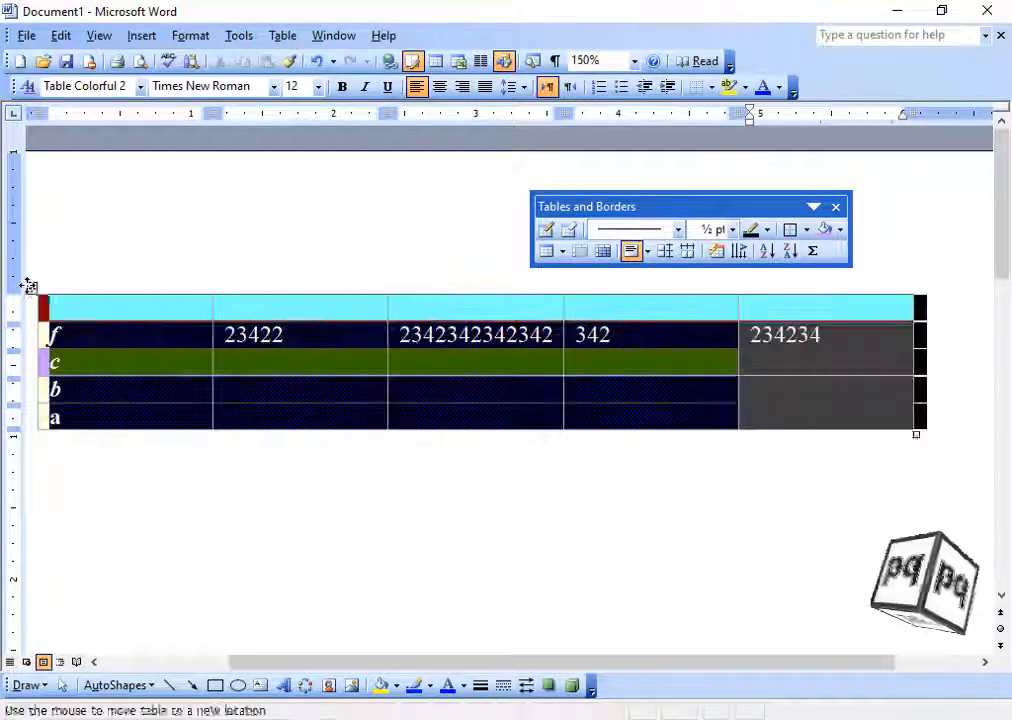
click(282, 38)
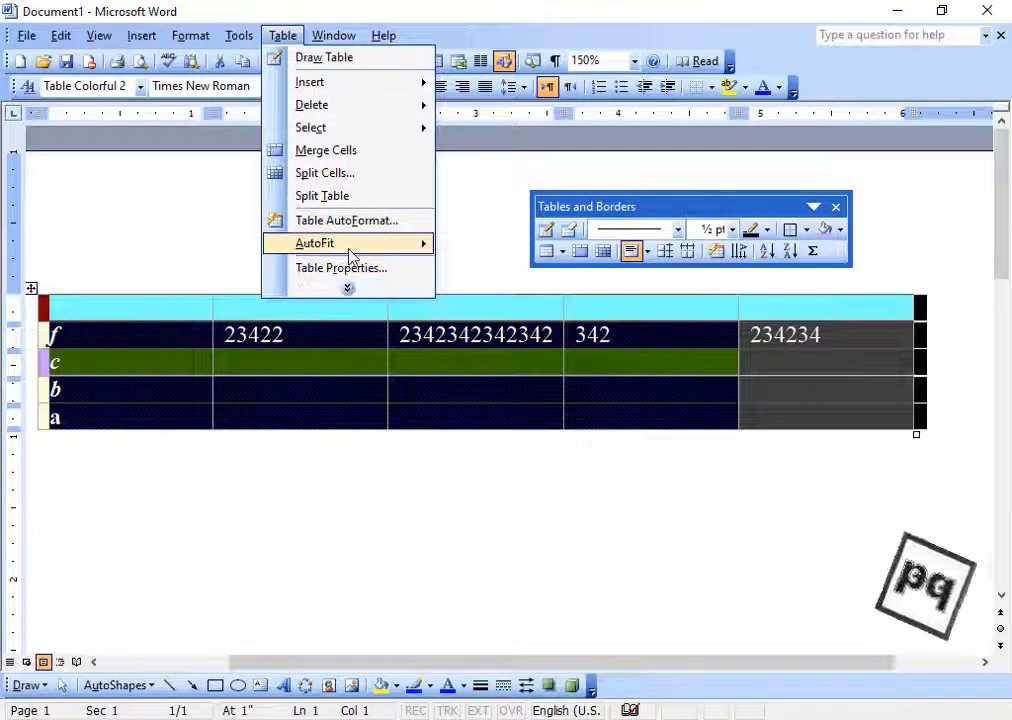
mouse_move(350, 253)
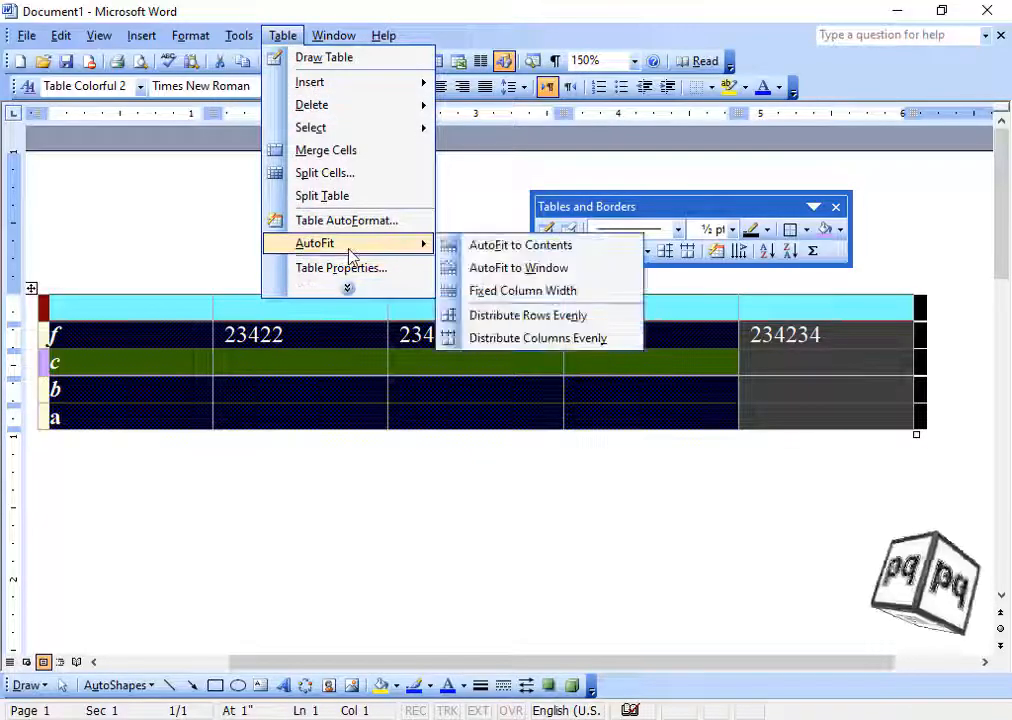
click(567, 246)
click(341, 352)
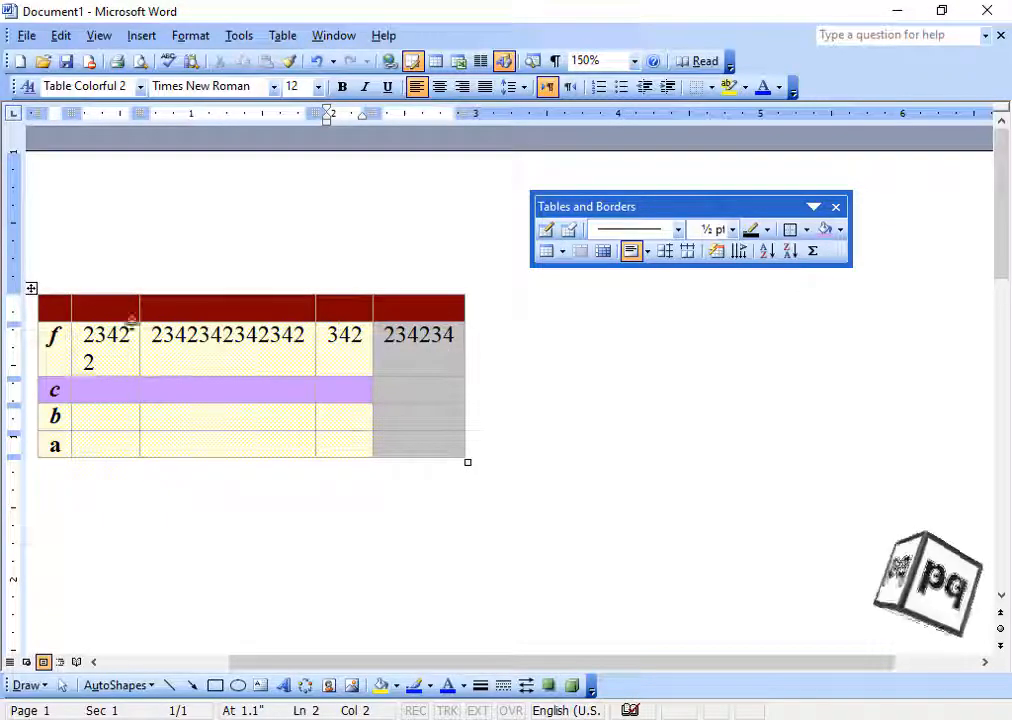
- Resize the entire table with AutoFit to Window
click(33, 290)
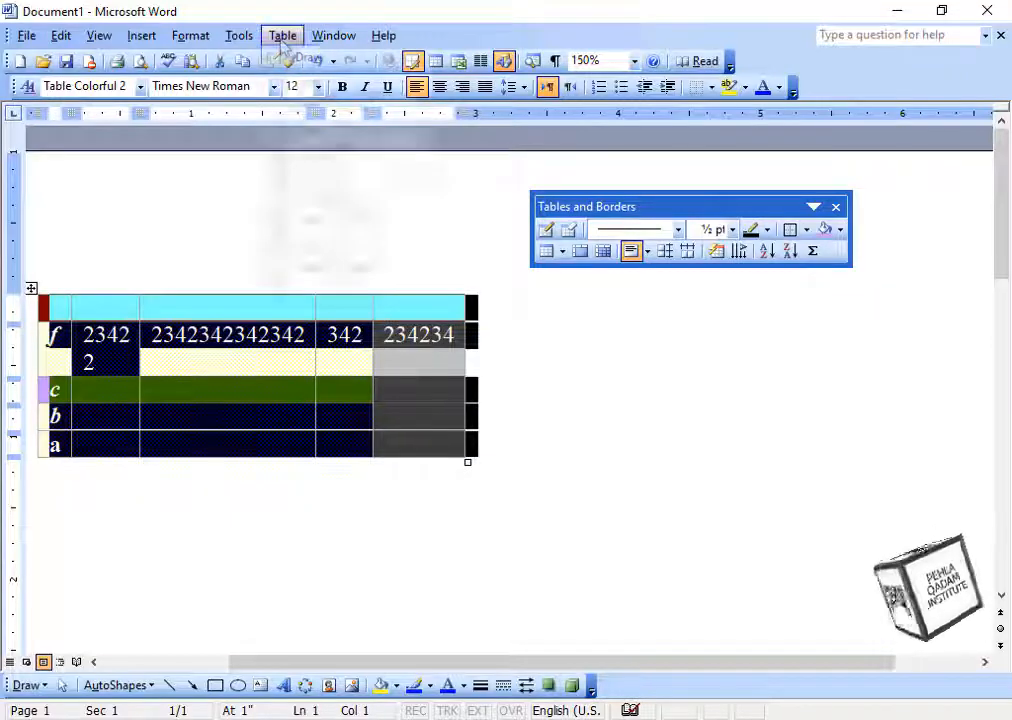
click(282, 35)
mouse_move(384, 244)
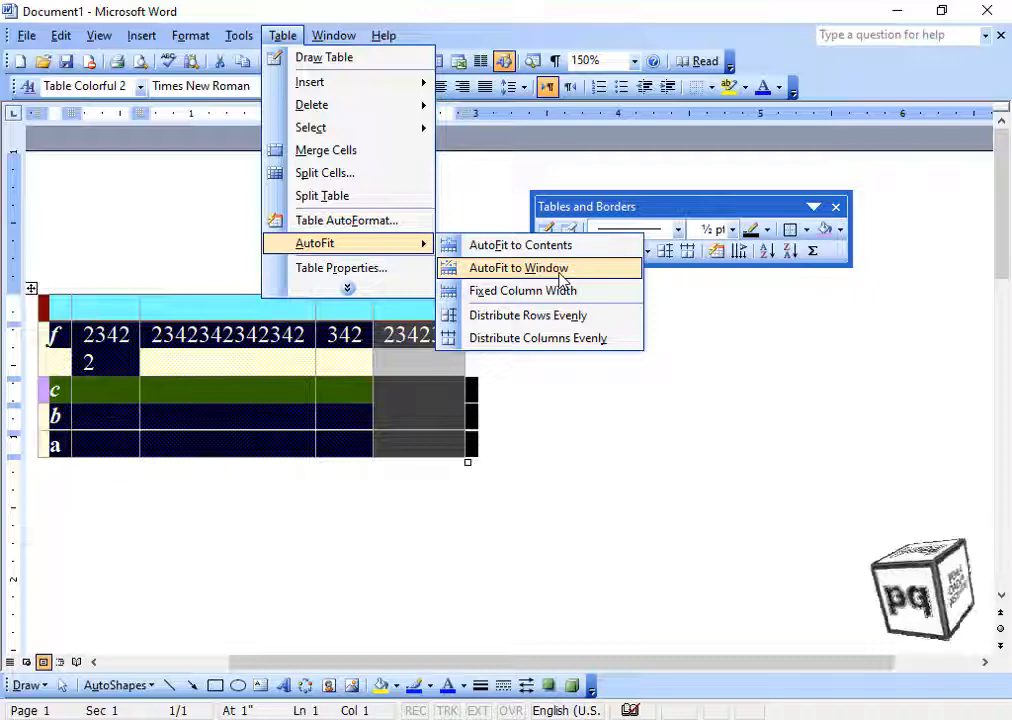
click(561, 273)
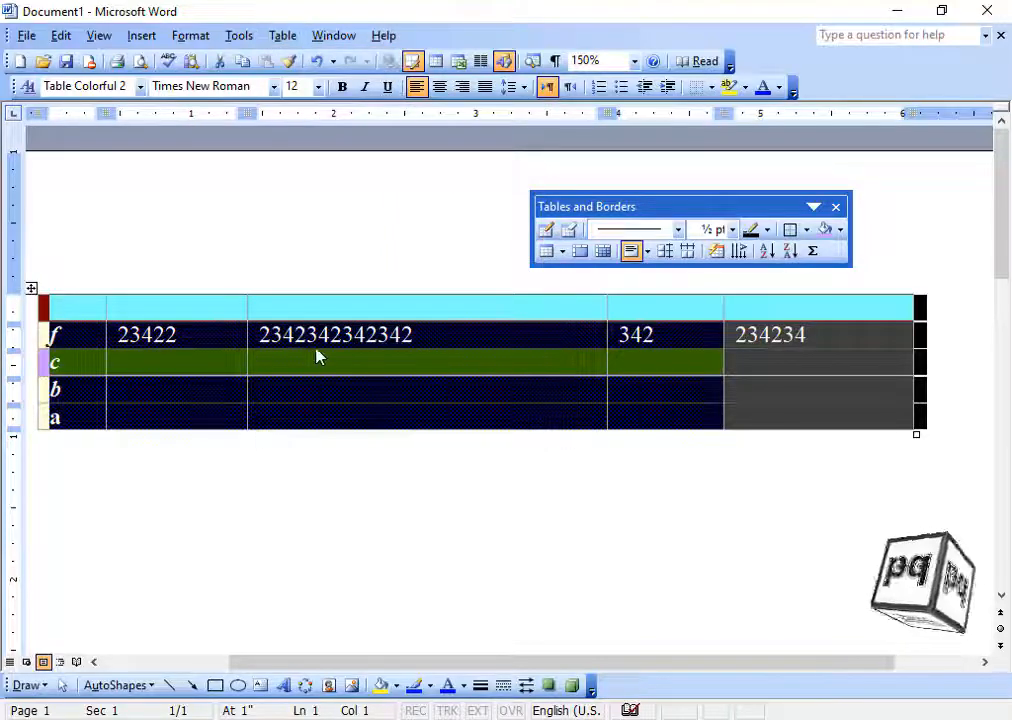
- Apply the Fixed Column Width option to the entire table
click(282, 36)
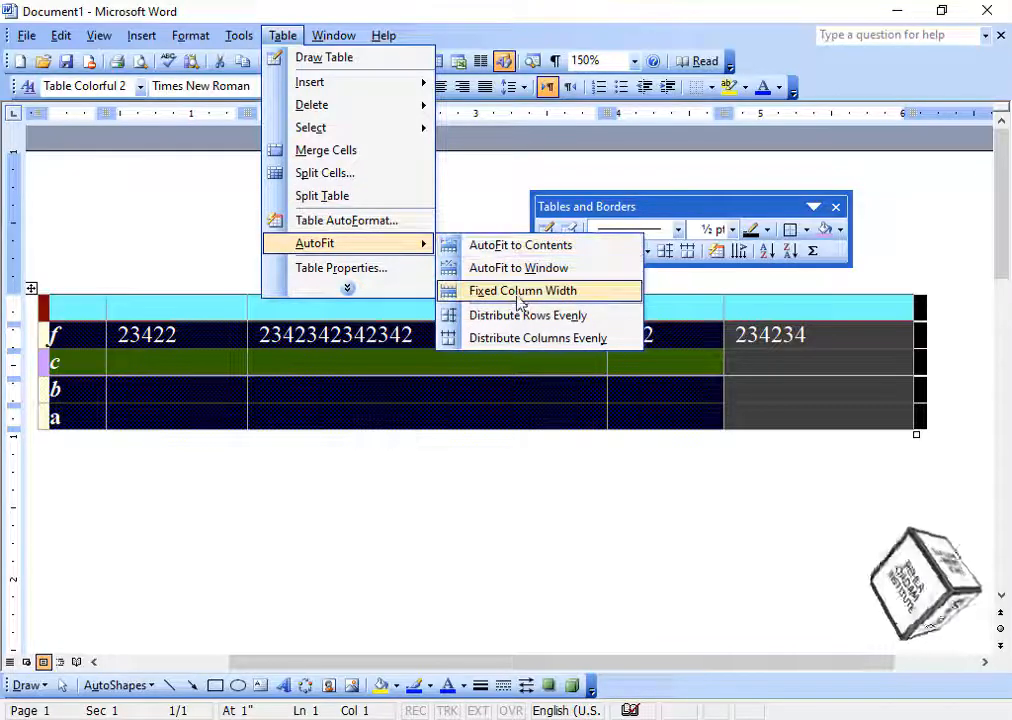
click(582, 297)
click(553, 348)
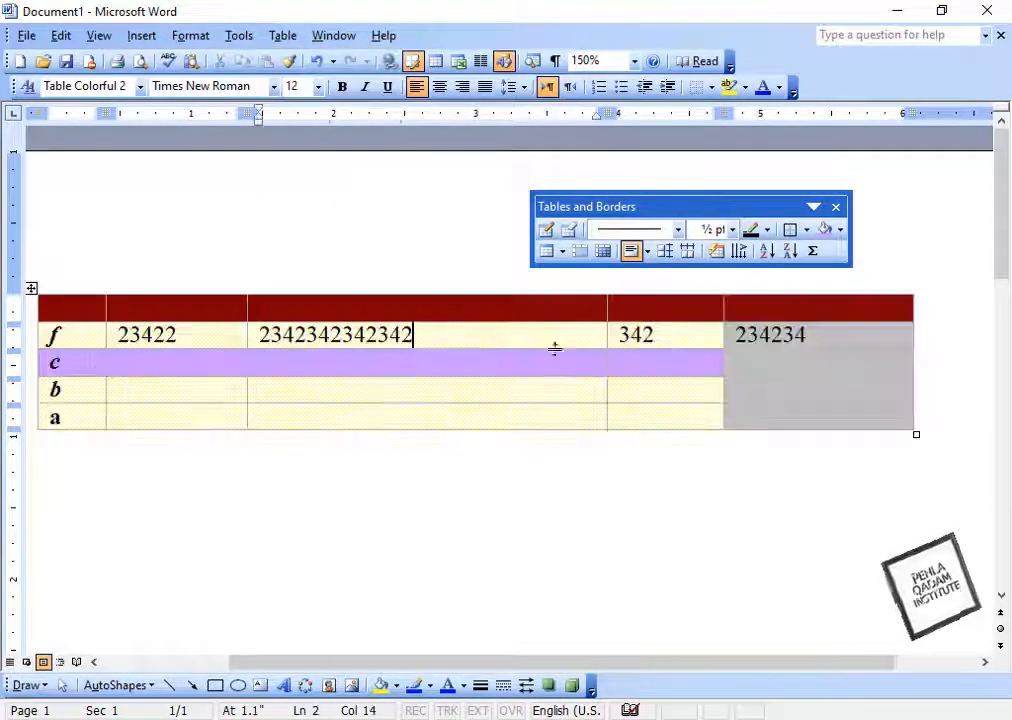
- Append sdgdfgsdgdgdsgdfgdsgsdgdfgsdgsdgdgs to the cell containing 342 in row f
click(687, 341)
text(sdgdfgsdgd)
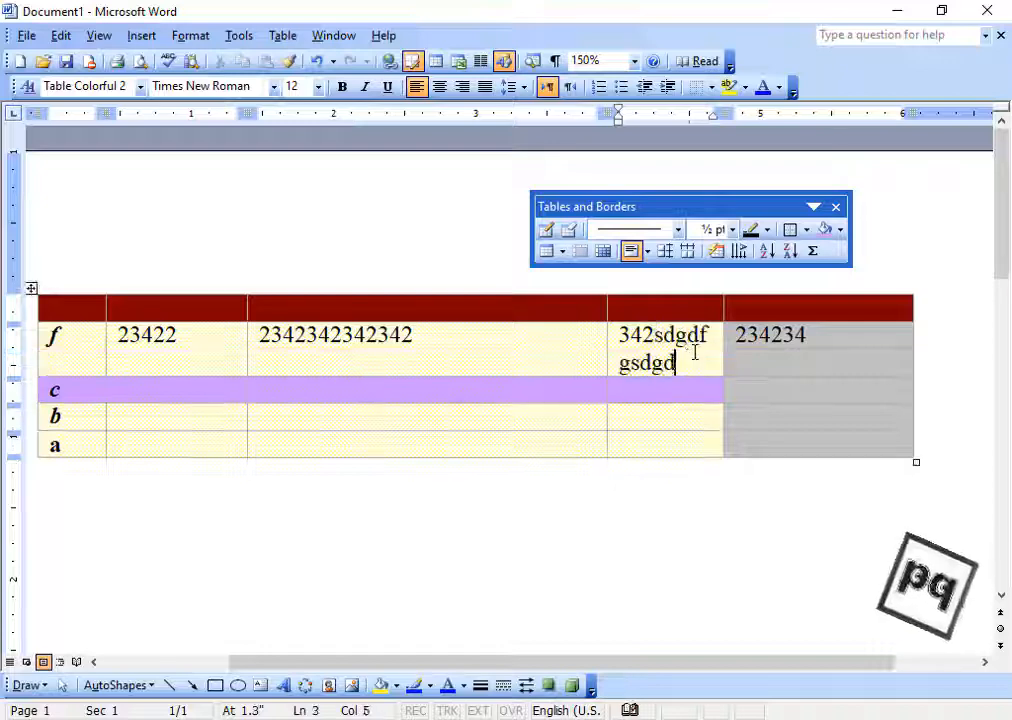
text(gdsgdfgdsgsdgdfg)
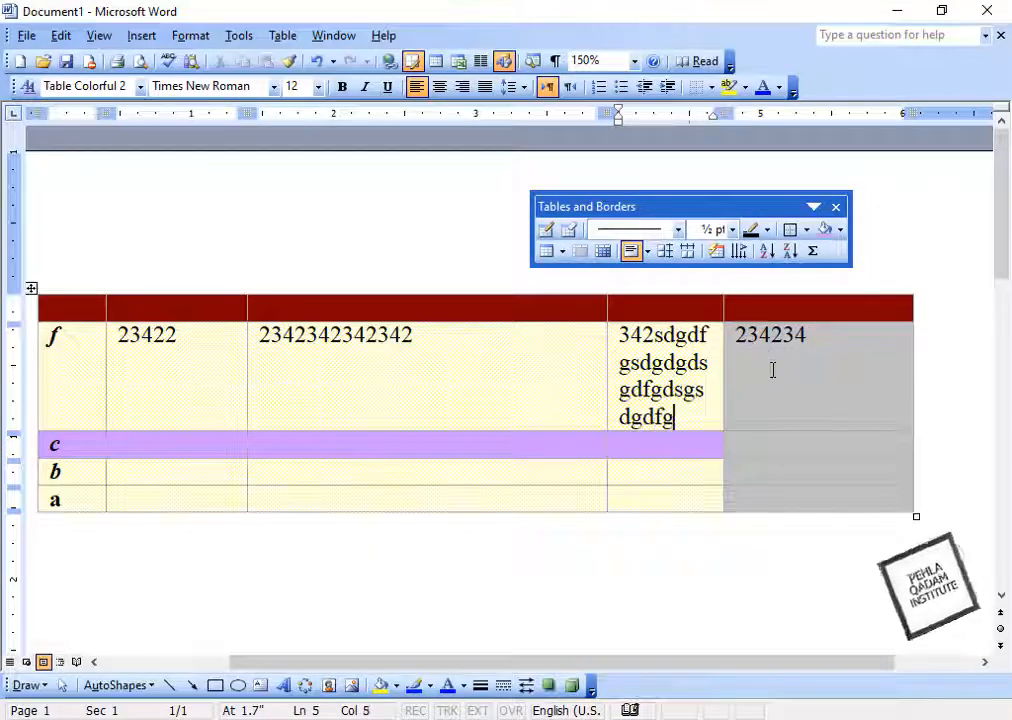
text(sdgsdgdgs)
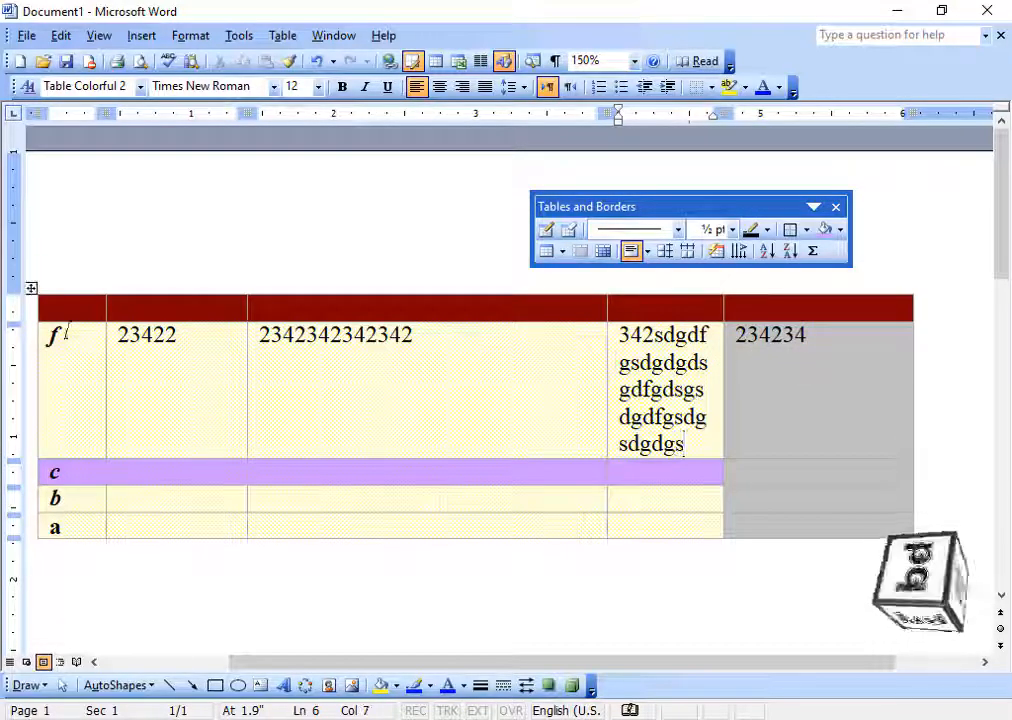
- Increase the heights of the rows labelled b and a to roughly three text lines each
click(33, 289)
click(376, 386)
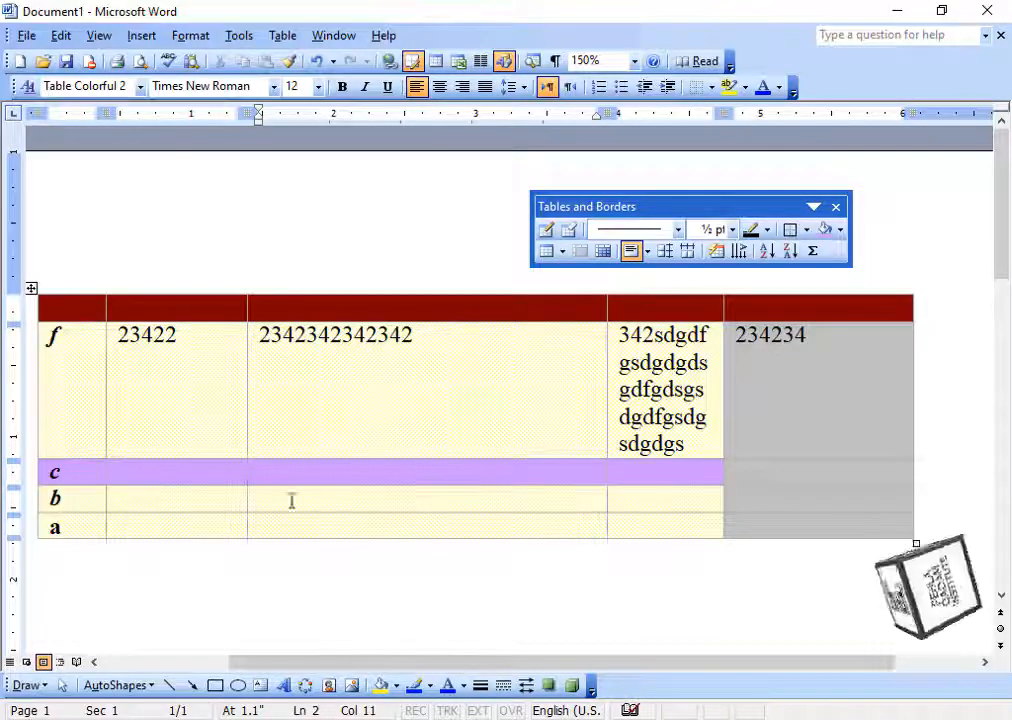
drag(357, 513, 361, 551)
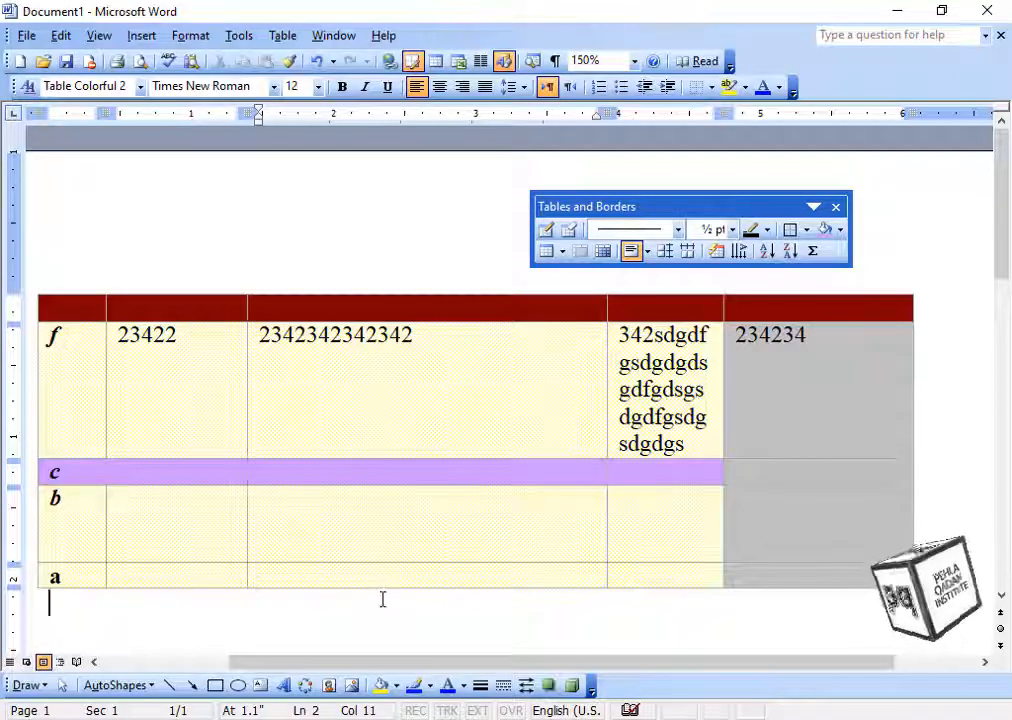
drag(383, 587, 384, 630)
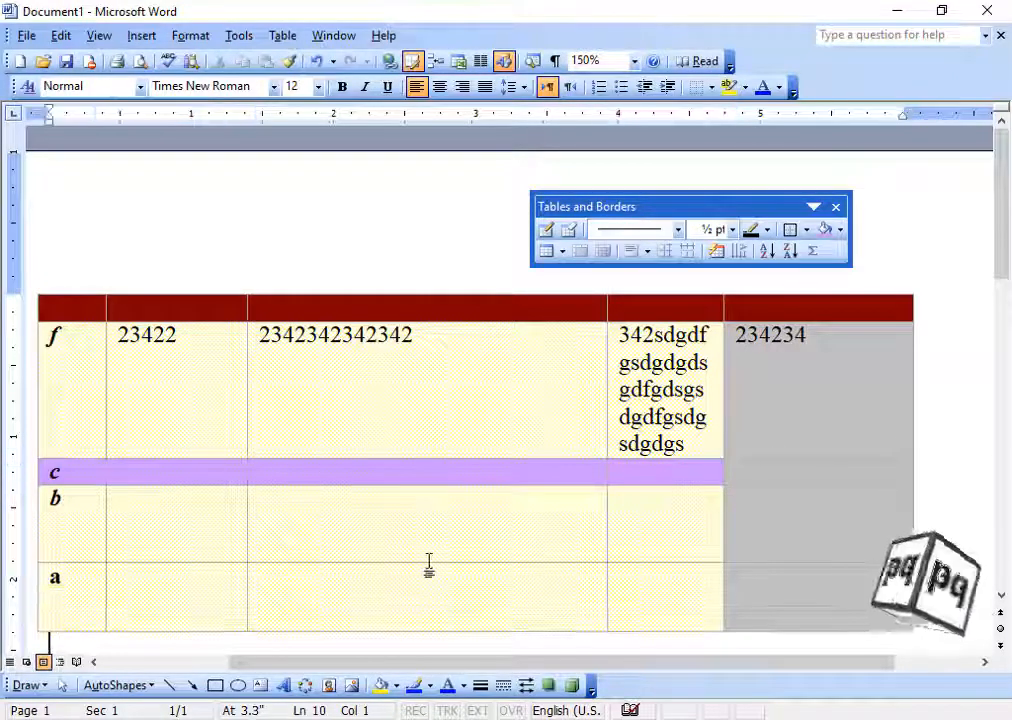
click(538, 532)
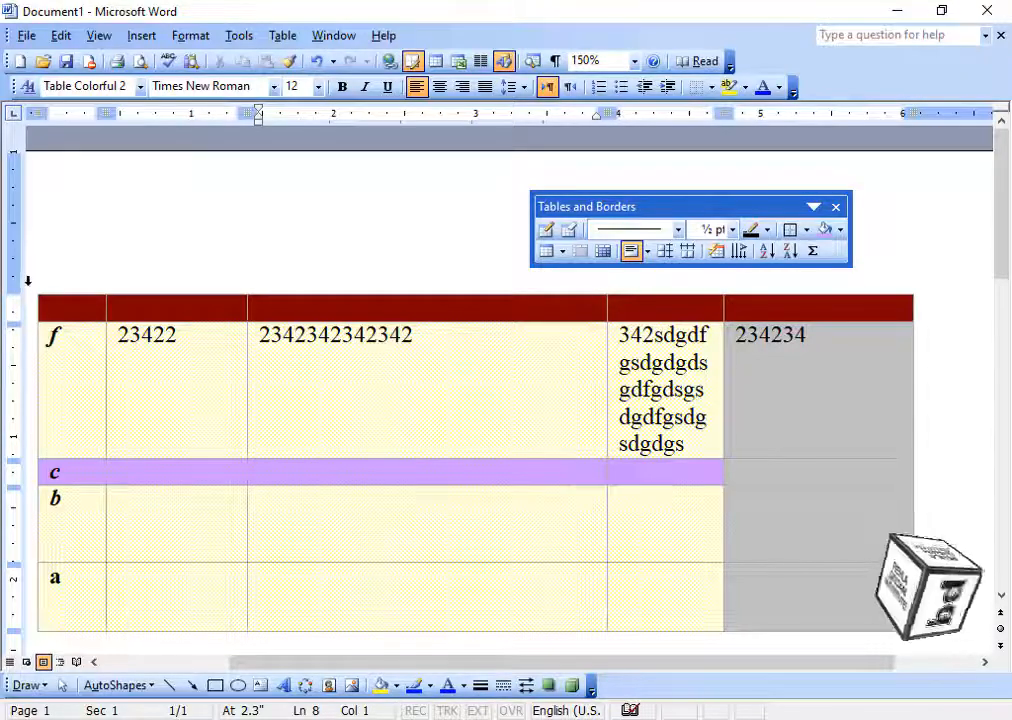
- Make all rows of the table the same height with Distribute Rows Evenly
click(72, 333)
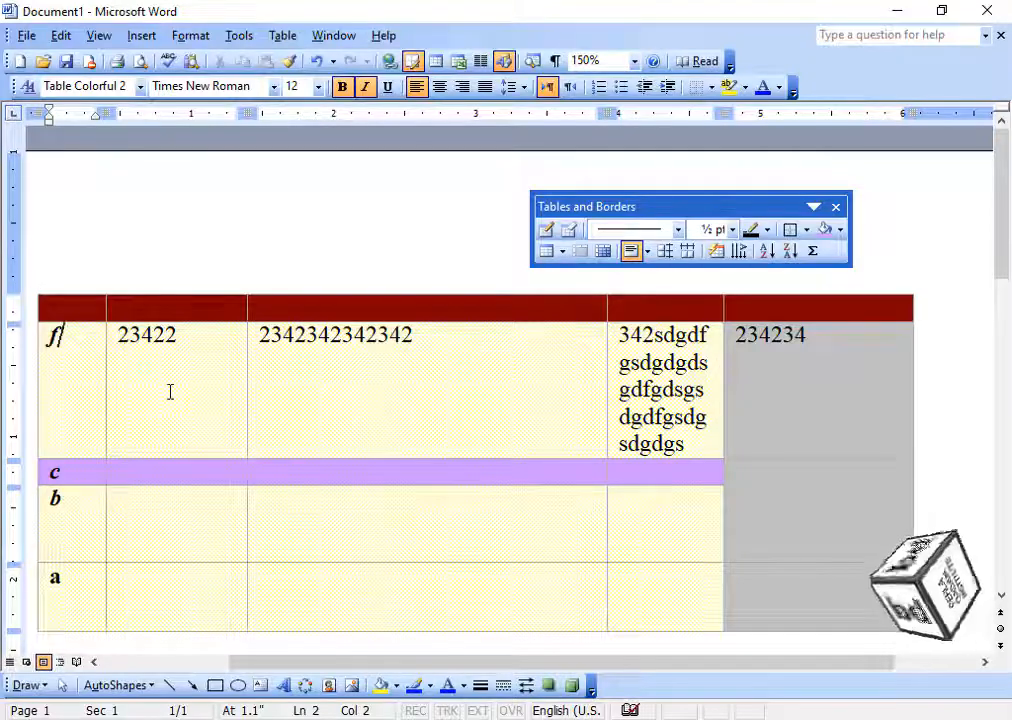
key(ctrl+a)
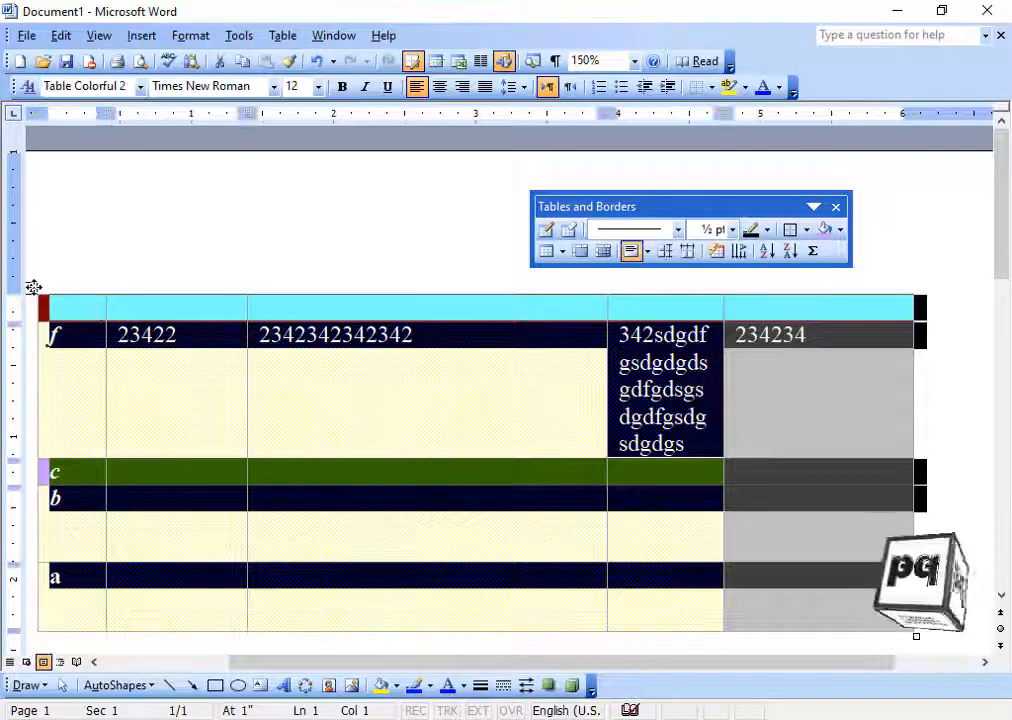
click(282, 35)
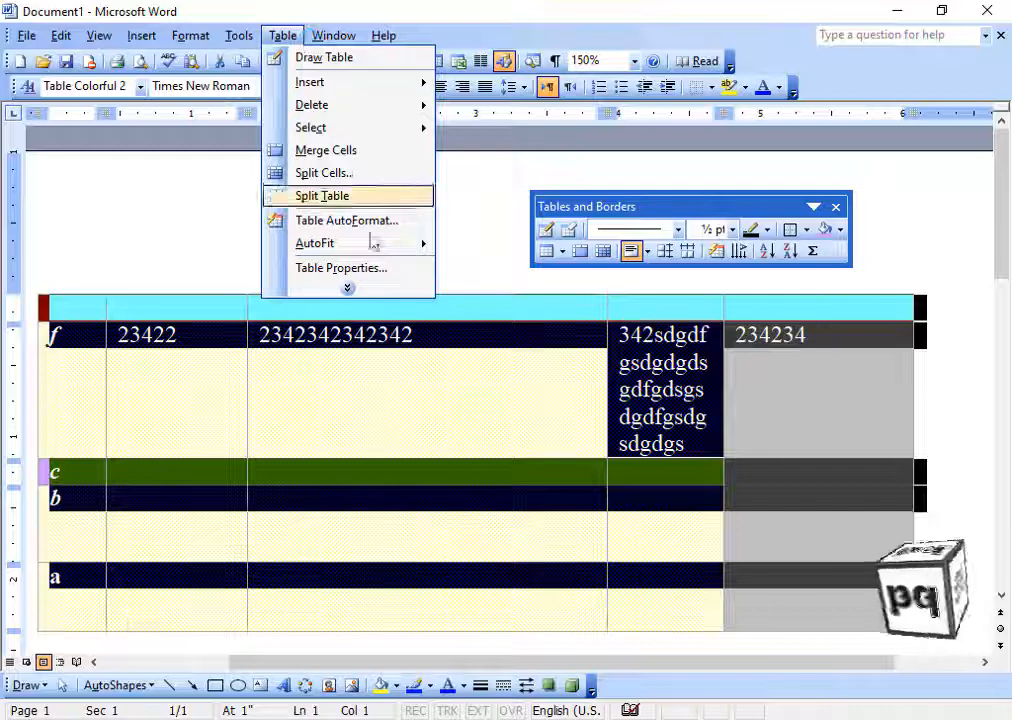
mouse_move(380, 245)
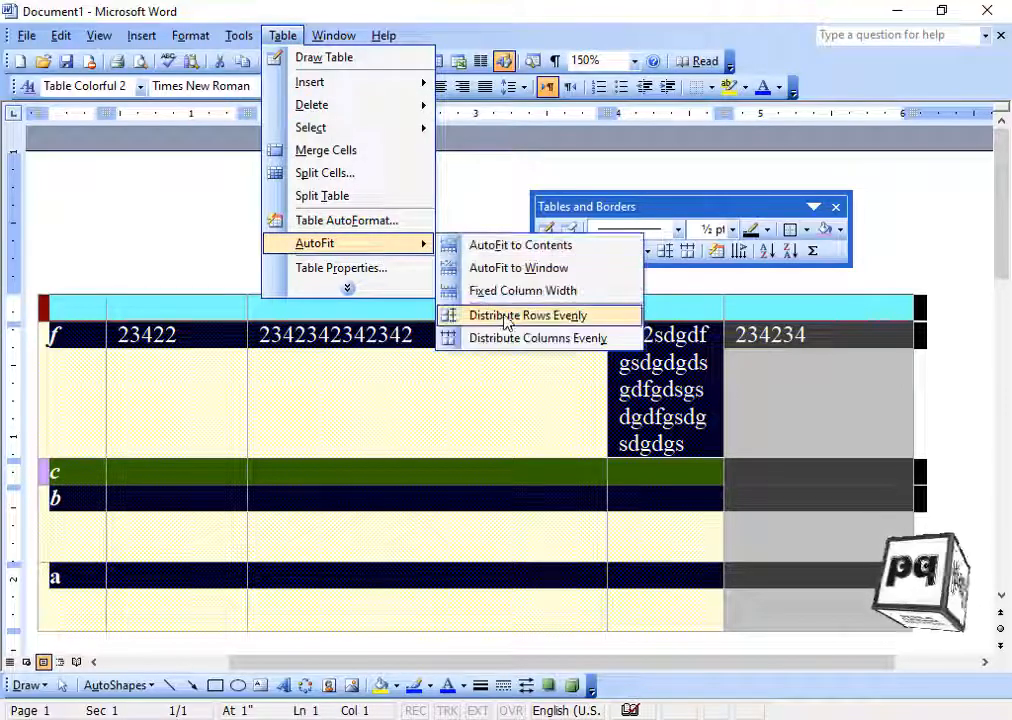
click(587, 316)
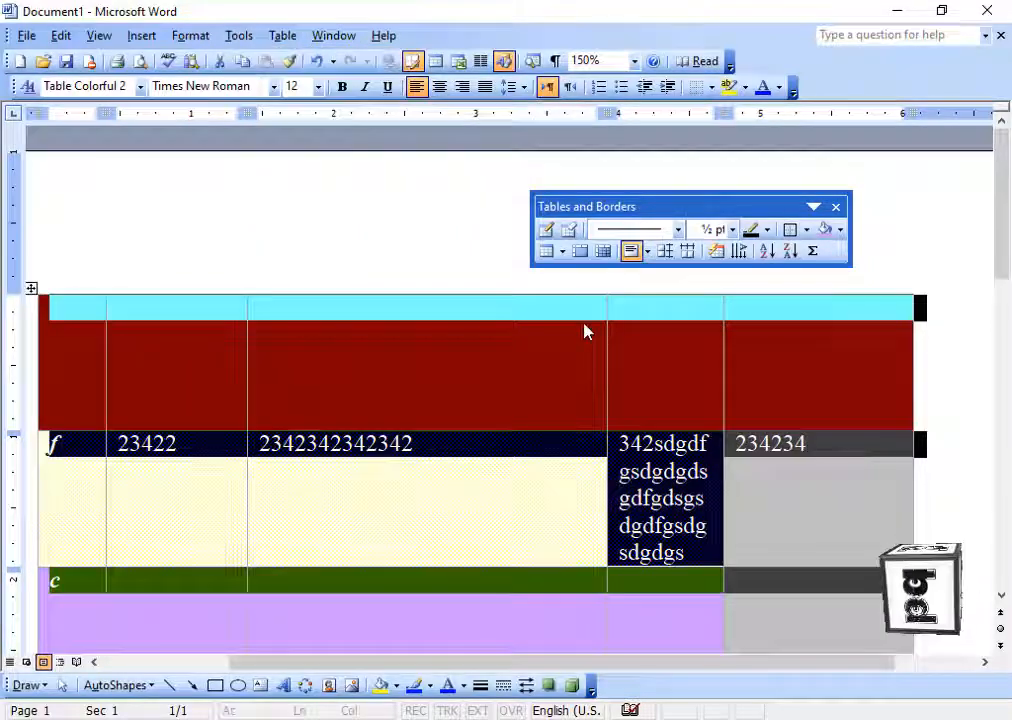
click(506, 467)
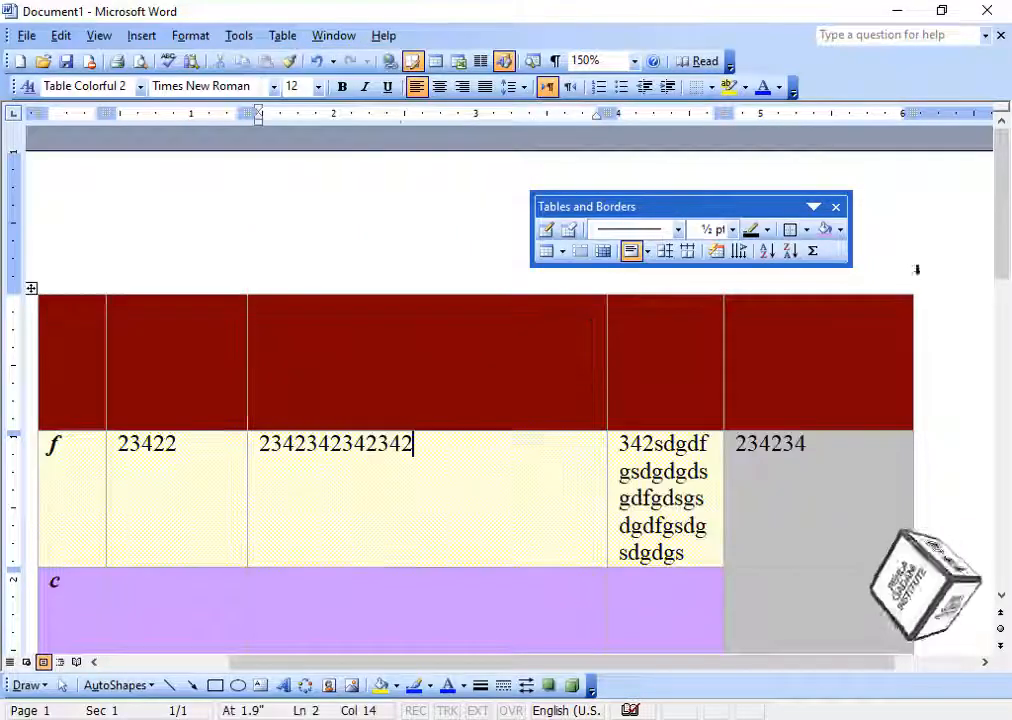
- Make all table columns the same width with Distribute Columns Evenly
click(1005, 379)
drag(1005, 379, 1000, 305)
click(283, 36)
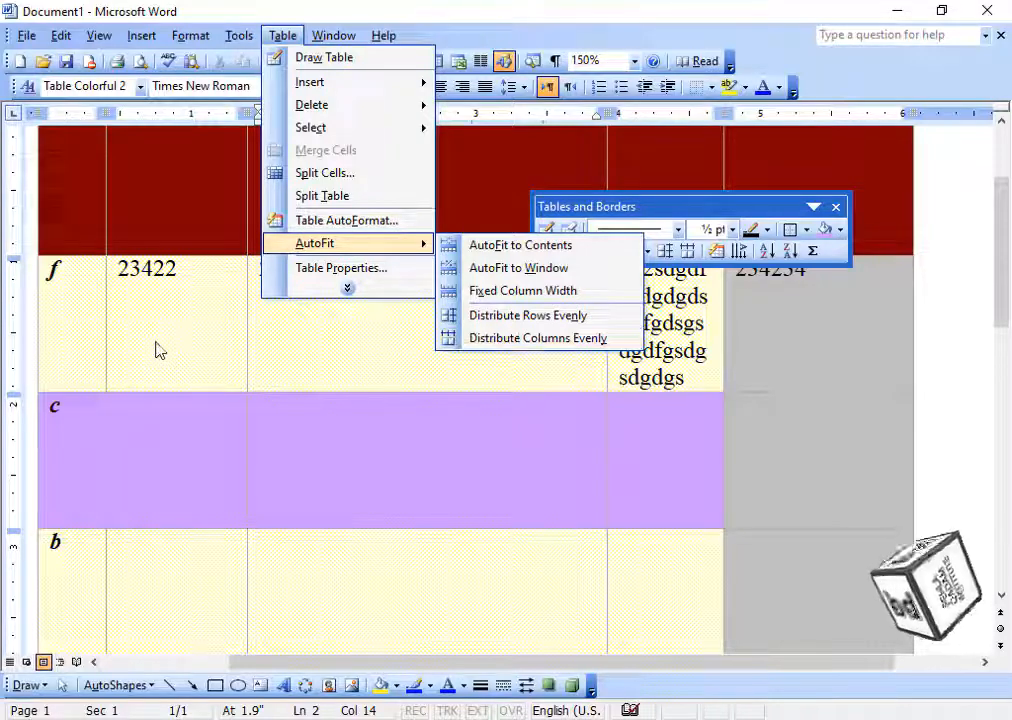
click(540, 338)
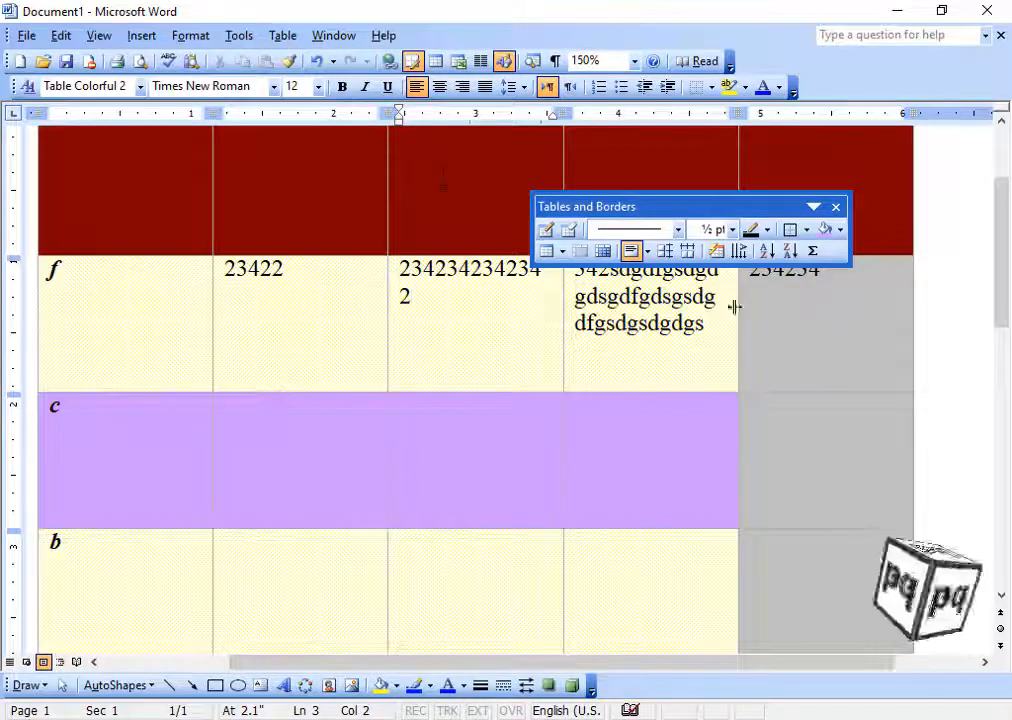
- Hide the table's gridlines
click(282, 35)
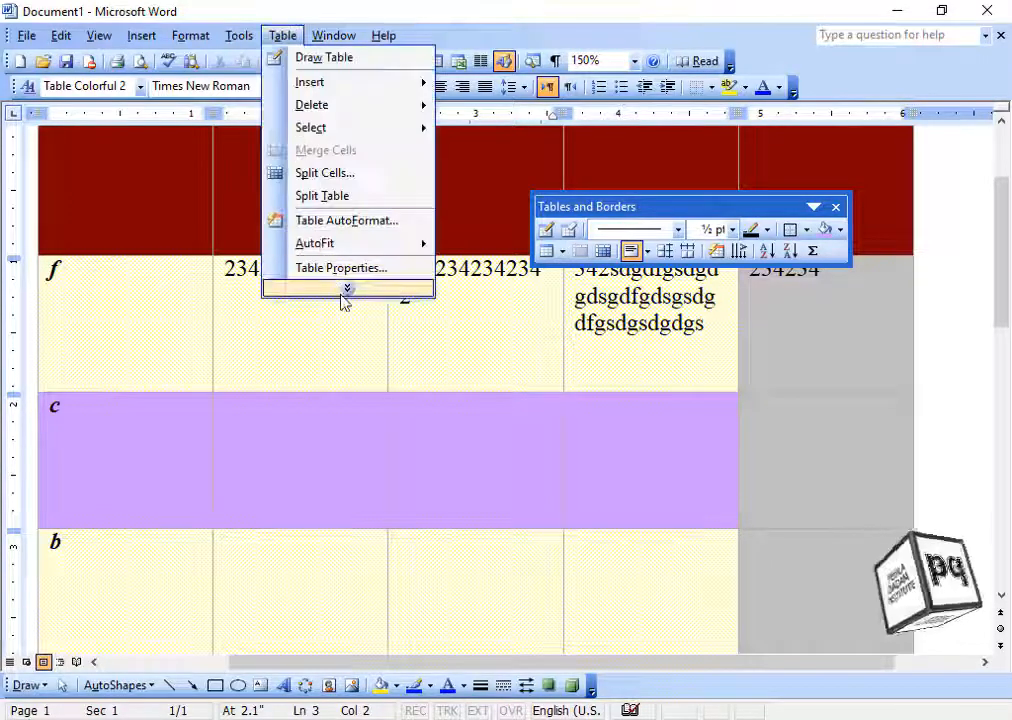
mouse_move(340, 296)
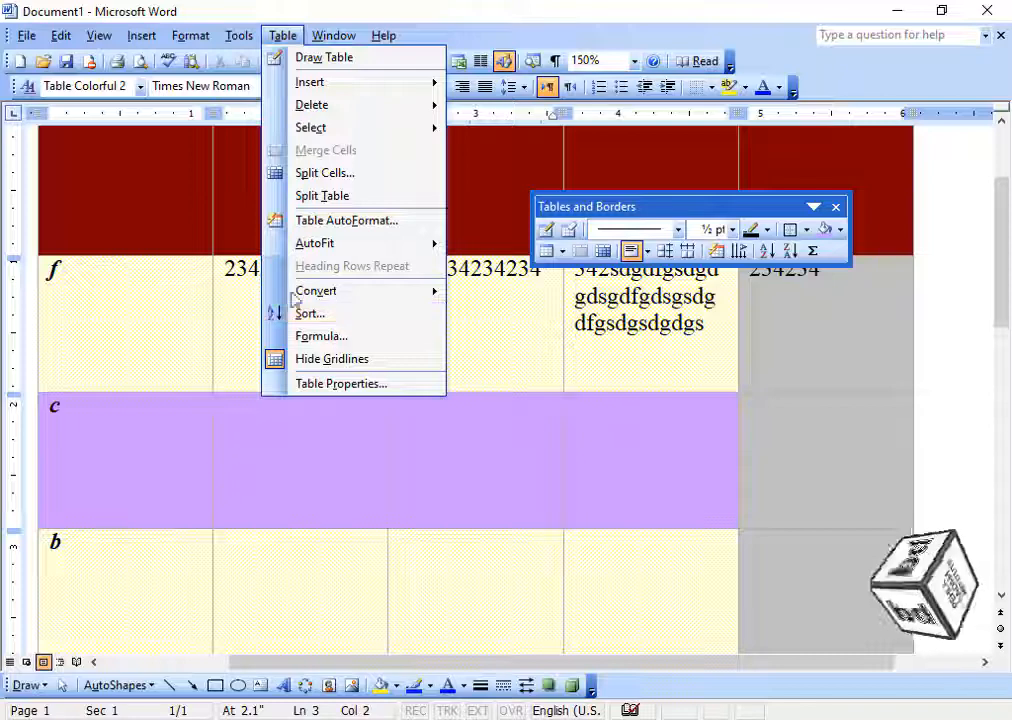
click(360, 366)
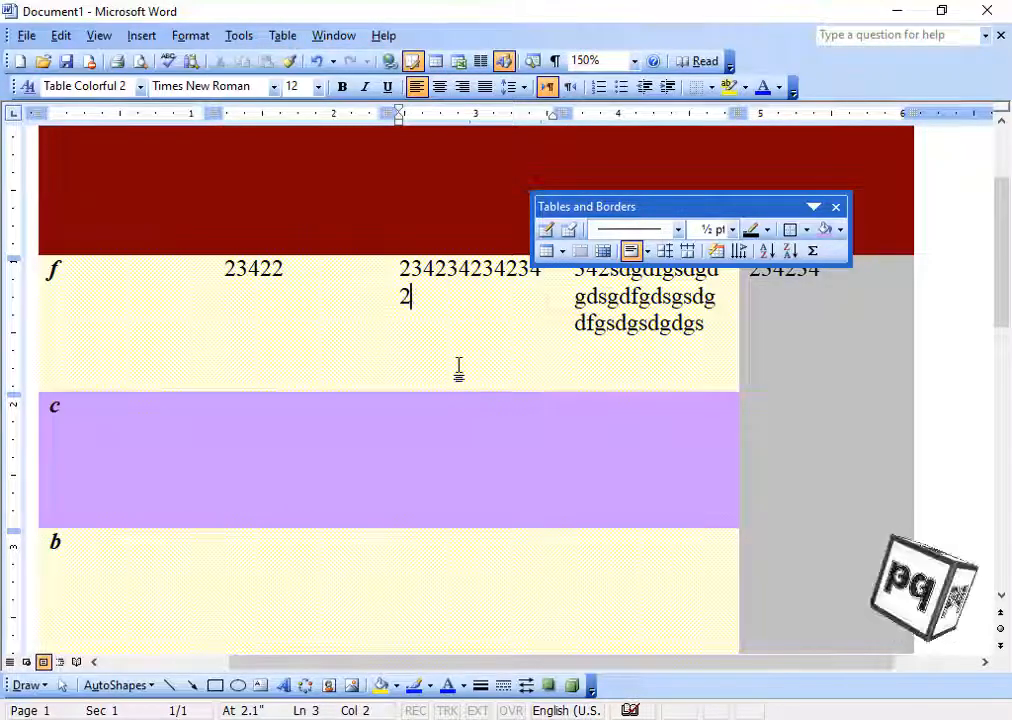
- Show the table's gridlines
click(634, 61)
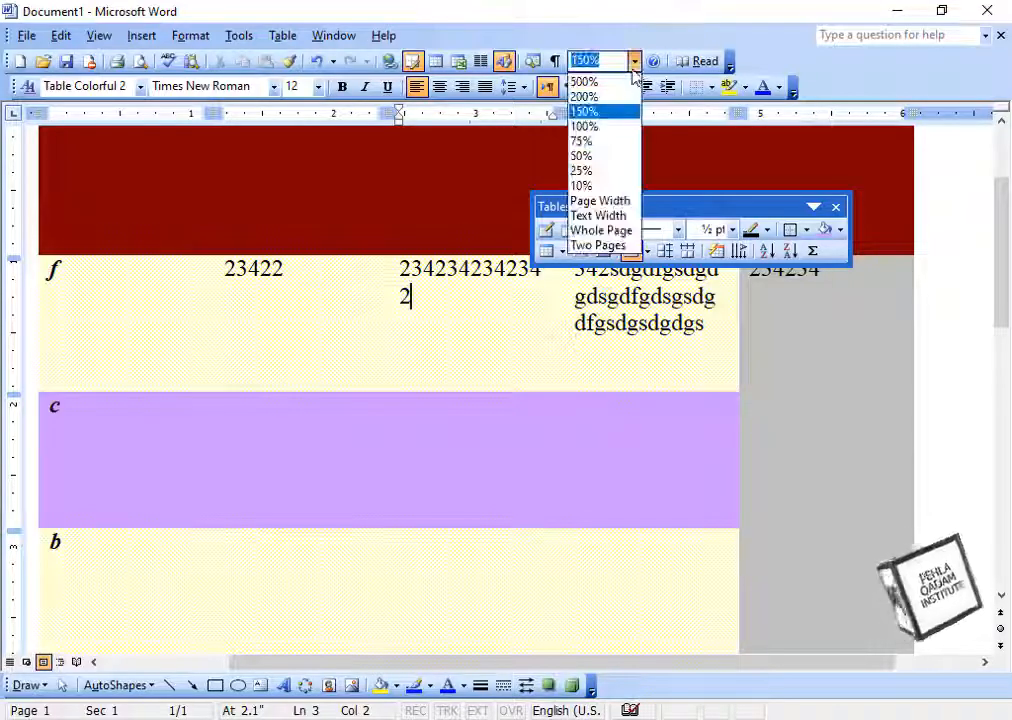
click(588, 126)
click(282, 35)
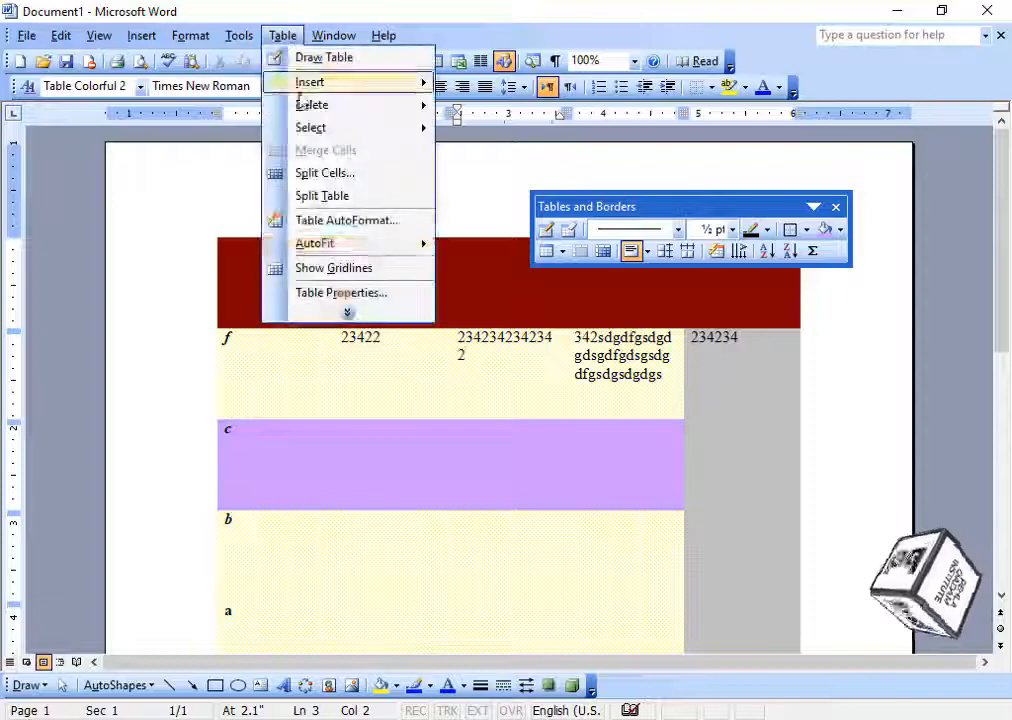
click(358, 321)
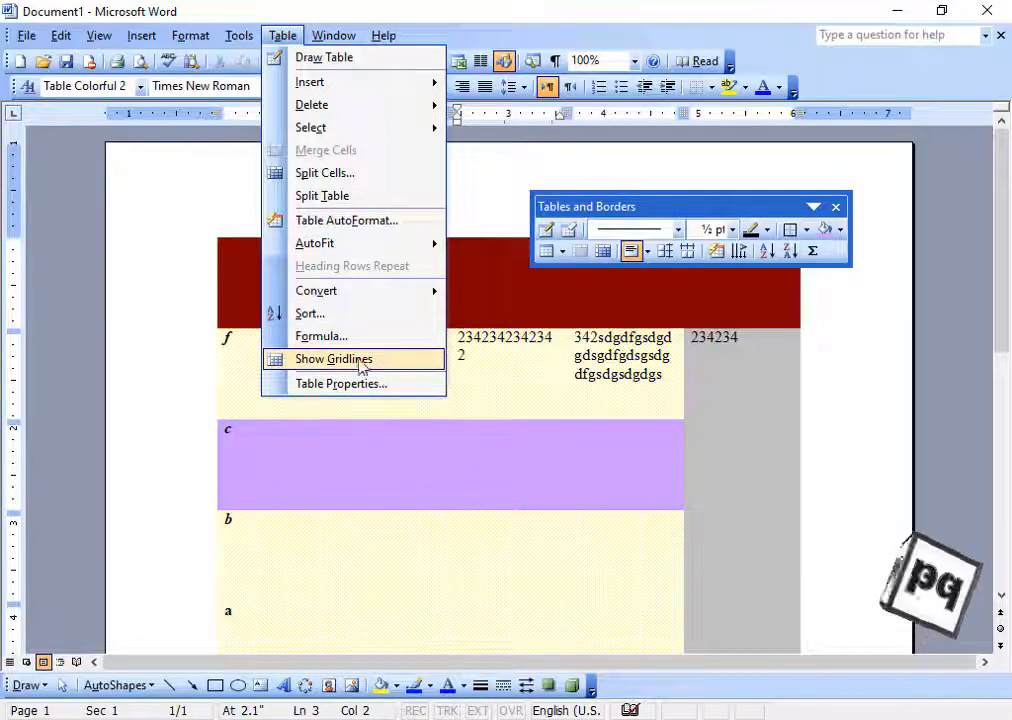
click(358, 362)
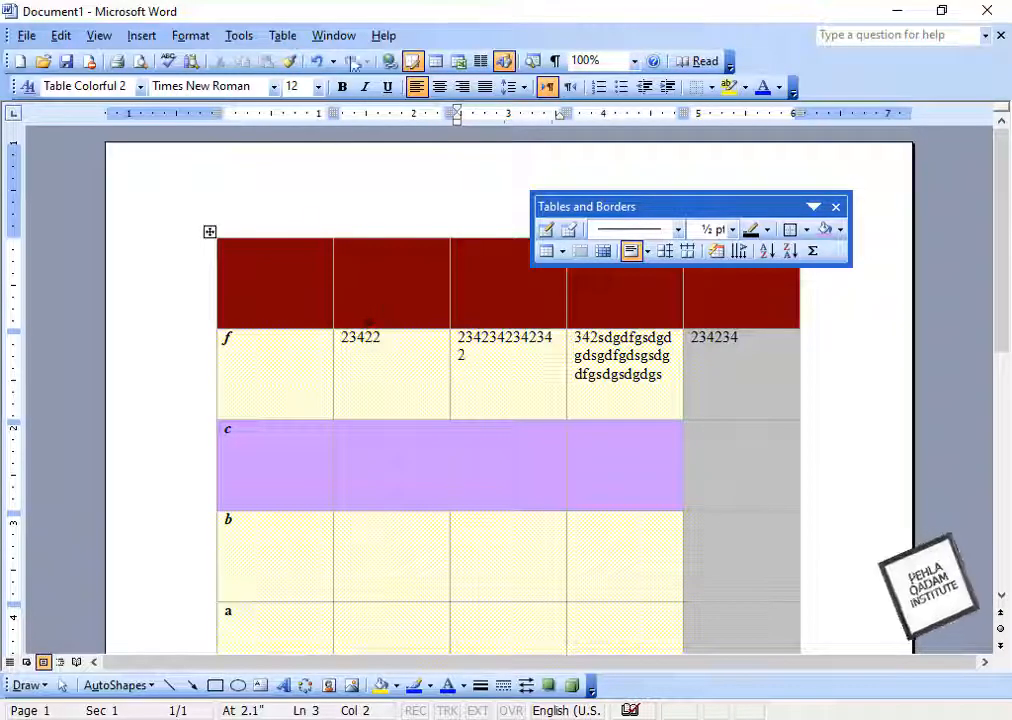
click(333, 35)
mouse_move(282, 35)
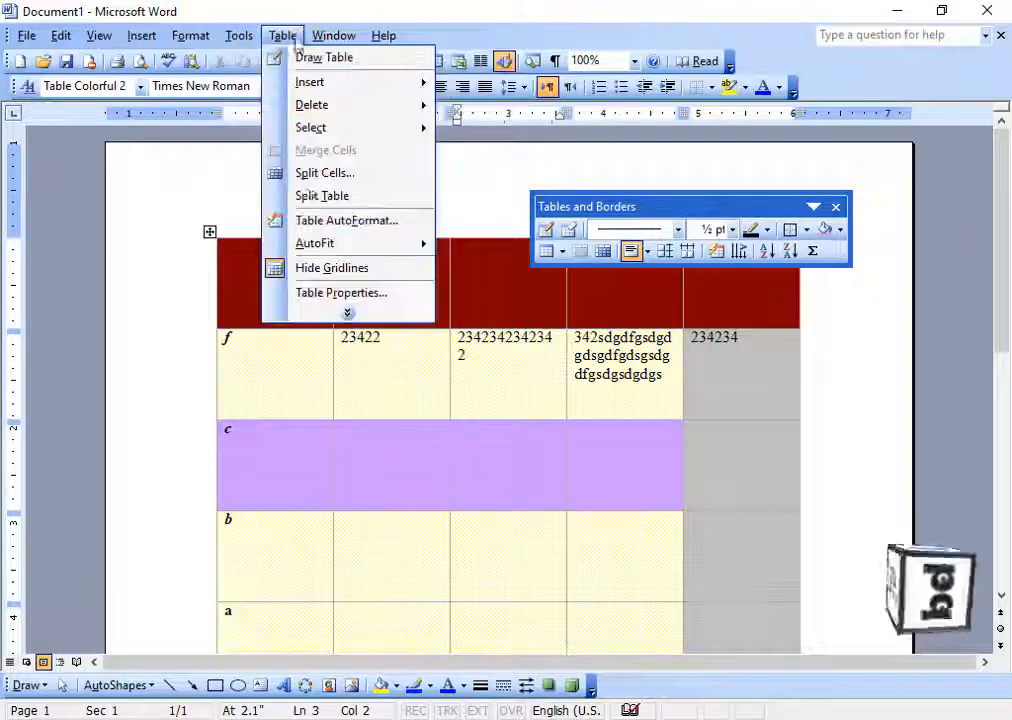